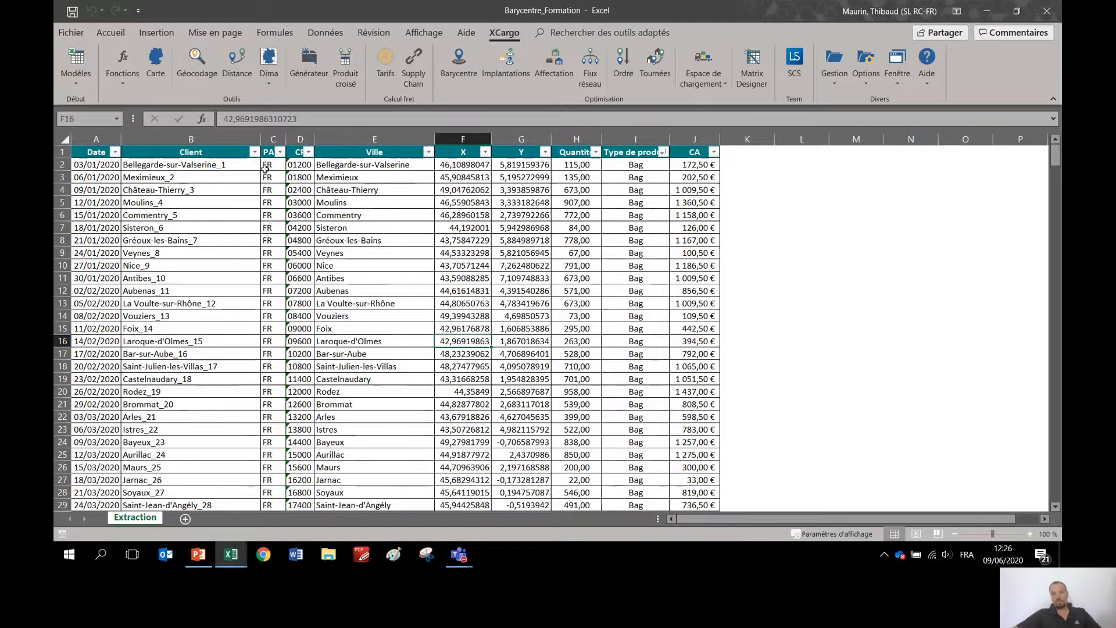
Step: Create a Barycentre workbook from the standard Modèle template and bring the new Classeur1 workbook to the front
click(75, 78)
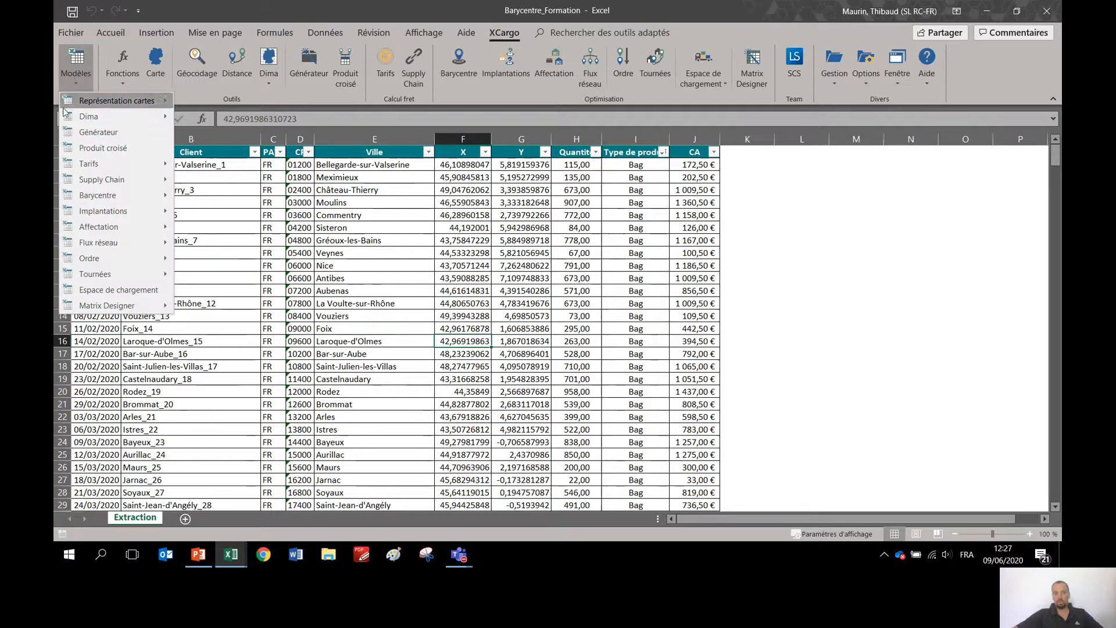
mouse_move(98, 199)
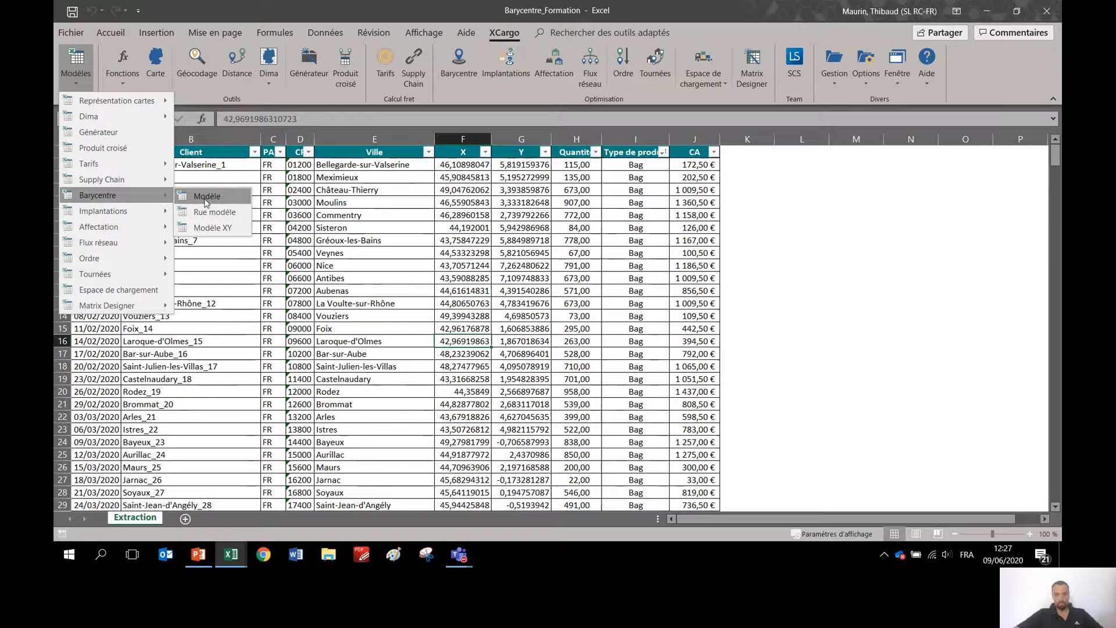
click(231, 555)
click(253, 488)
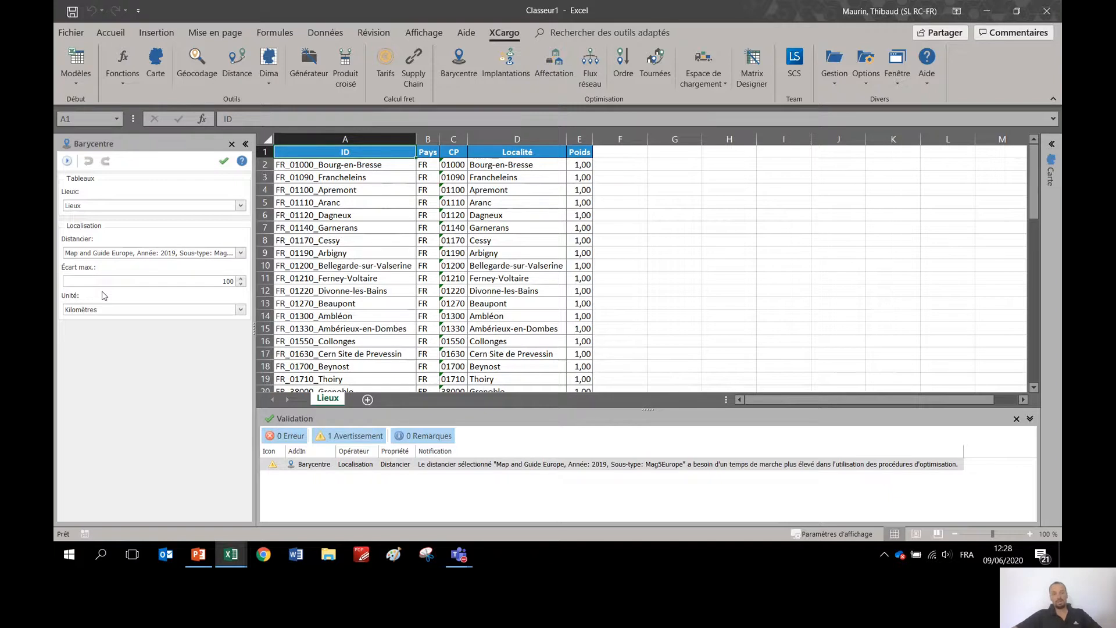
Step: Set the Barycentre distance source (Distancier) to EWS Europe, Année: 2019, Sous-type: Ews
click(88, 253)
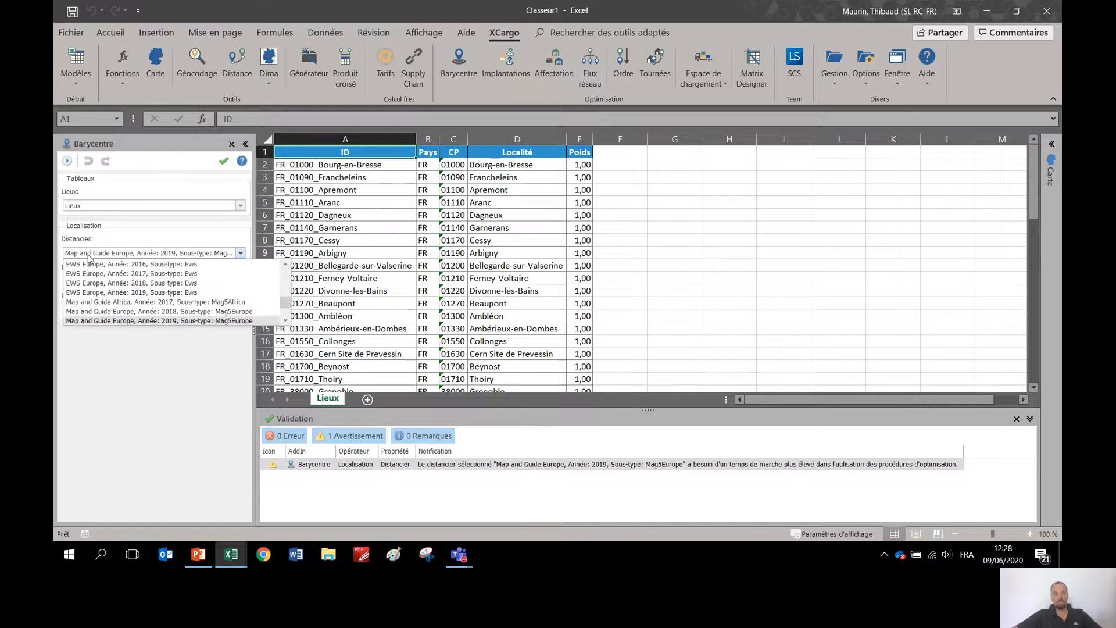
click(100, 295)
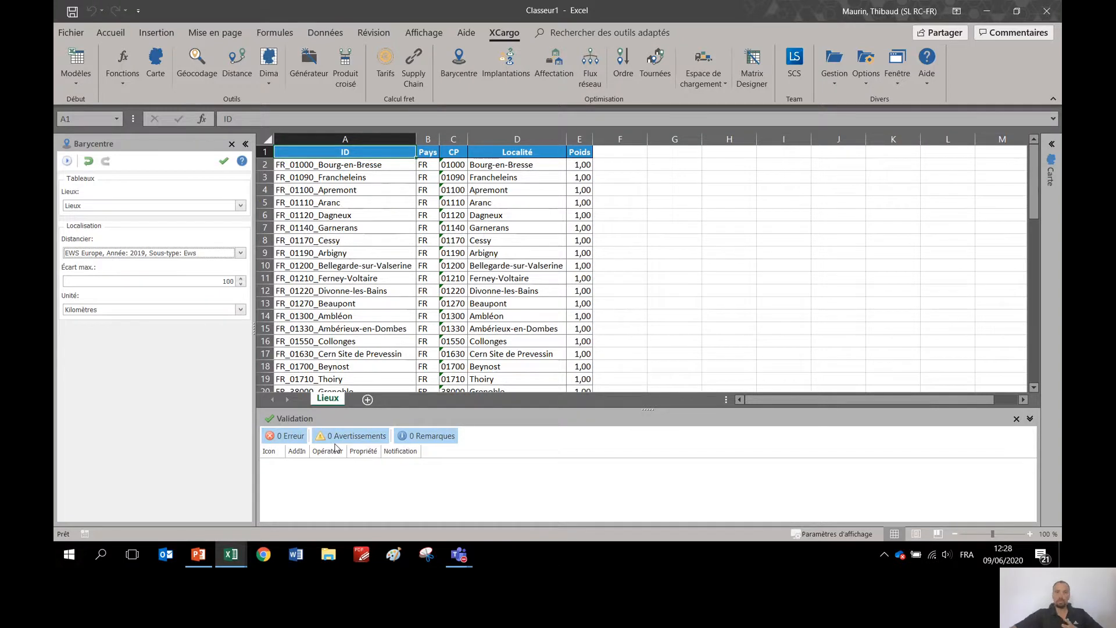
click(422, 256)
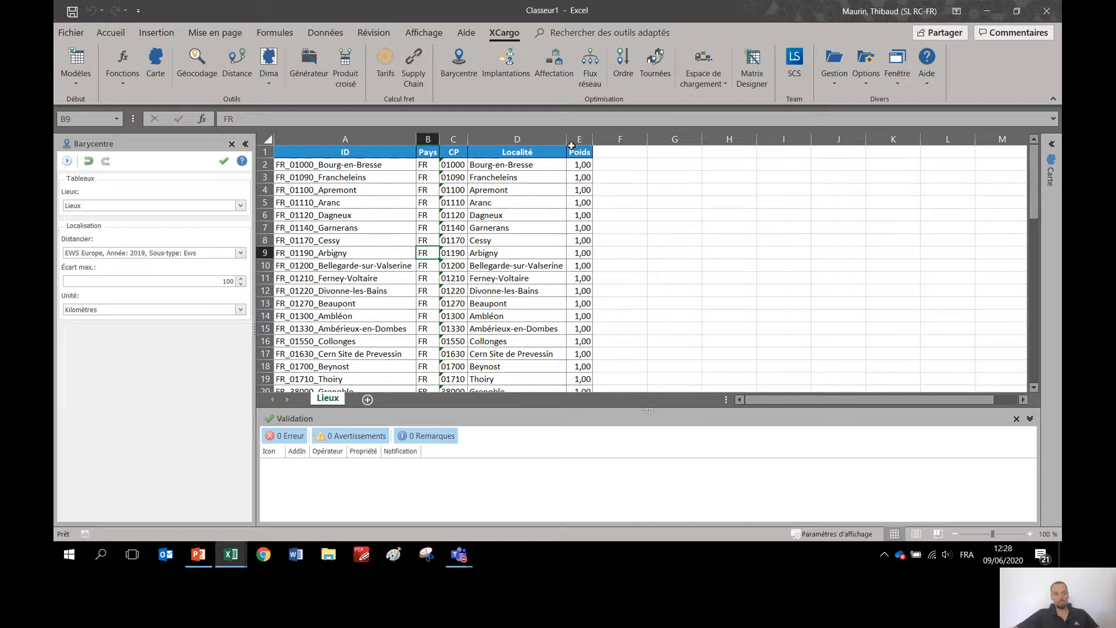
Step: In the Barycentre_Formation workbook, copy the client, country, postcode and city data from B2 to E466, excluding the incomplete last row
click(231, 553)
click(161, 491)
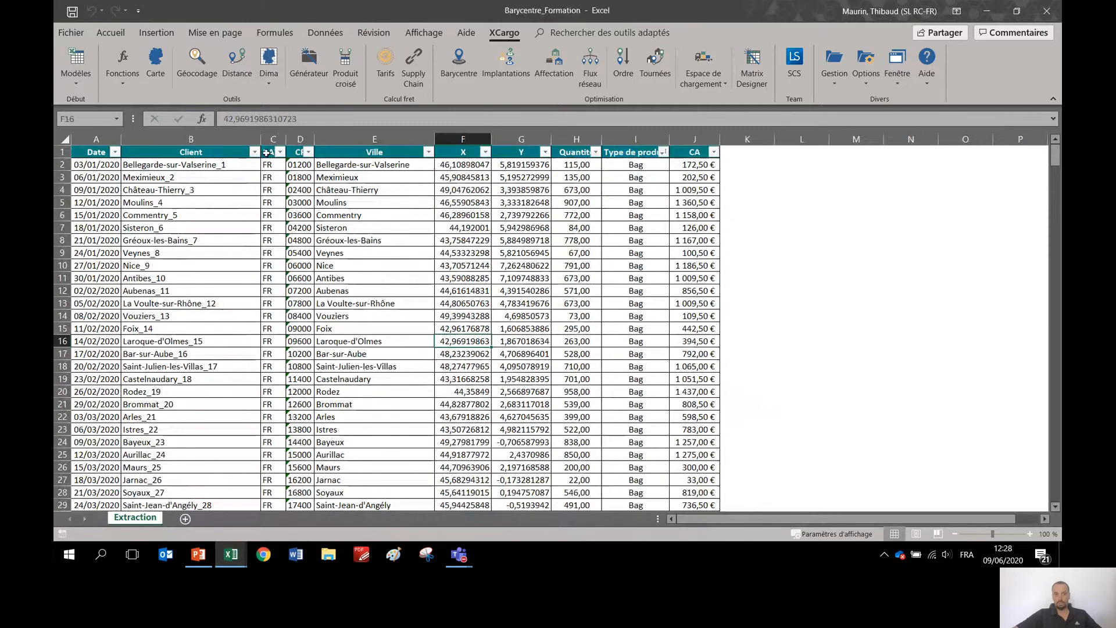
click(186, 165)
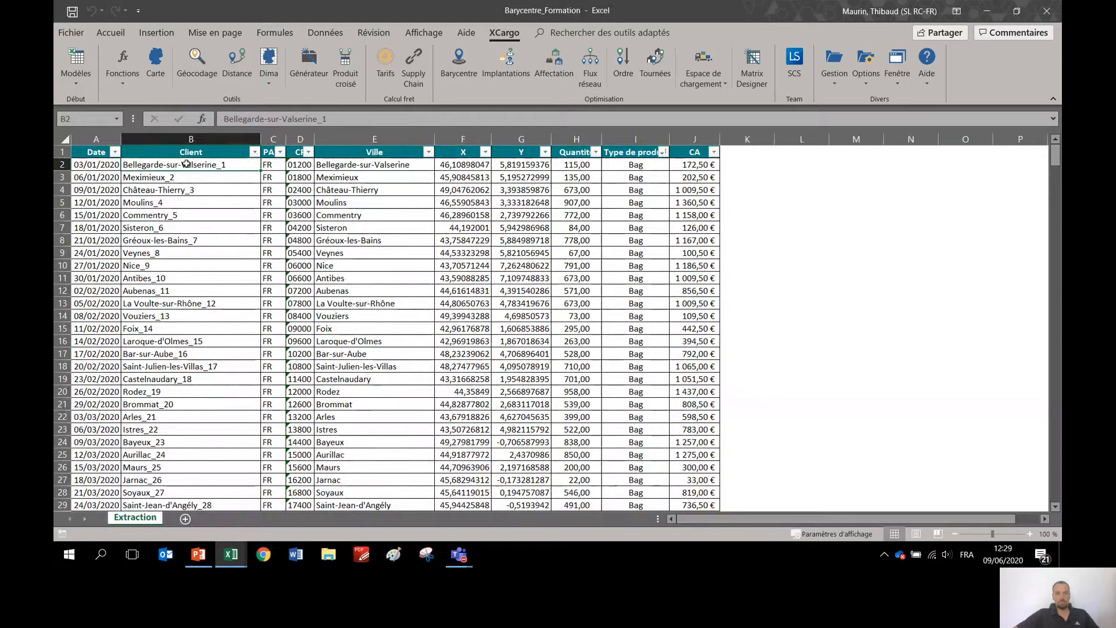
key(shift+Right)
key(shift+Right)
key(shift+Right)
key(ctrl+shift+Down)
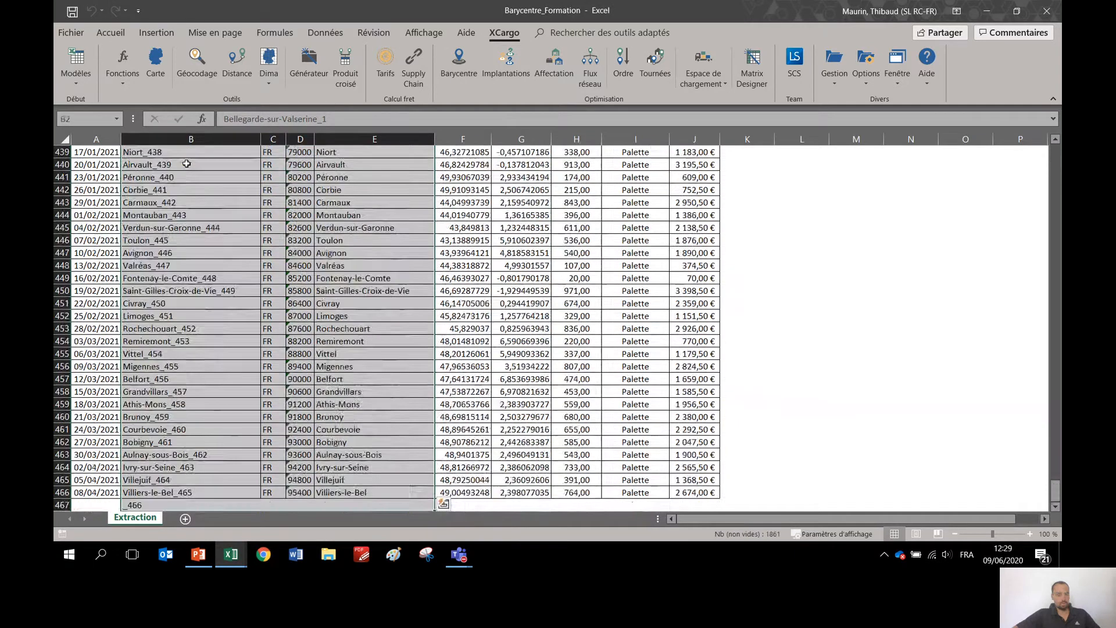
key(ctrl+q)
key(Escape)
key(shift+Up)
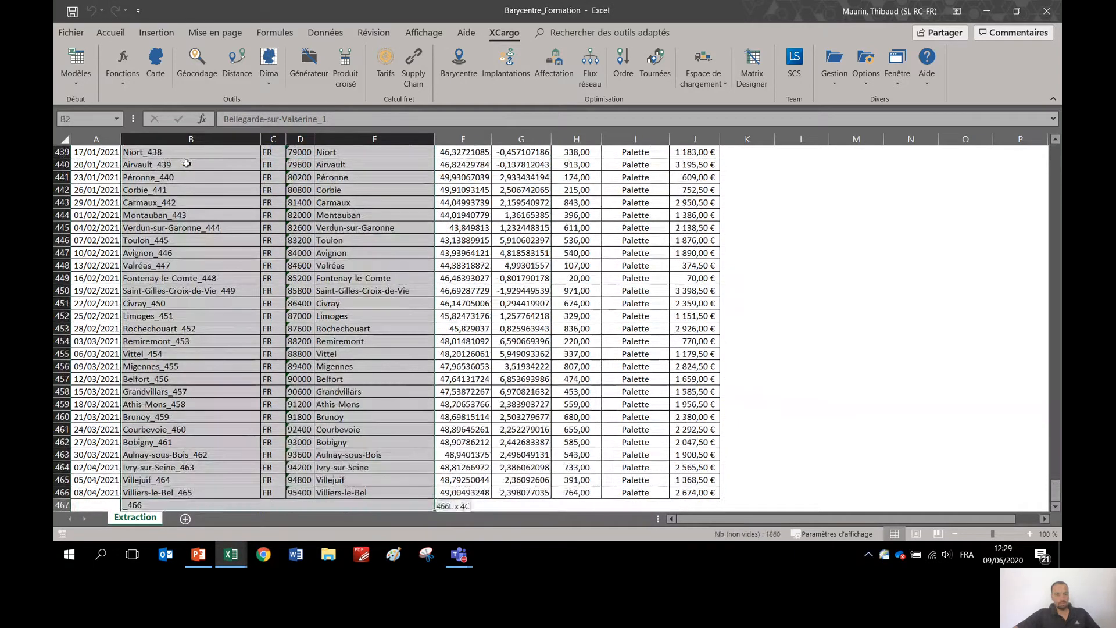
key(ctrl+c)
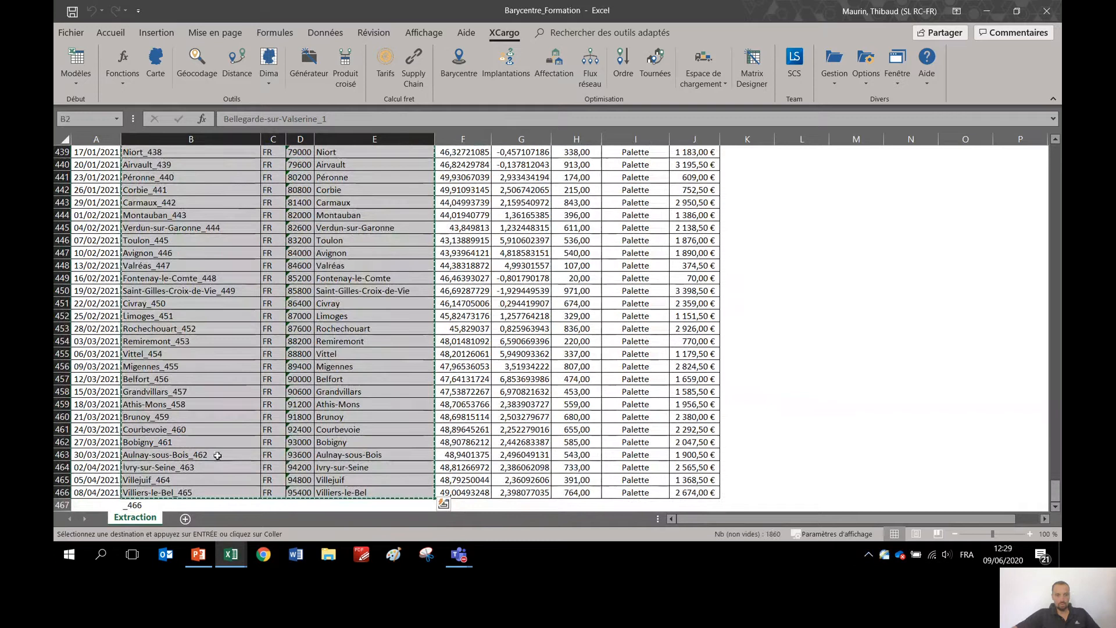
Step: Paste the copied client and location data as values into the Lieux sheet of Classeur1, starting at A2
click(231, 554)
click(262, 501)
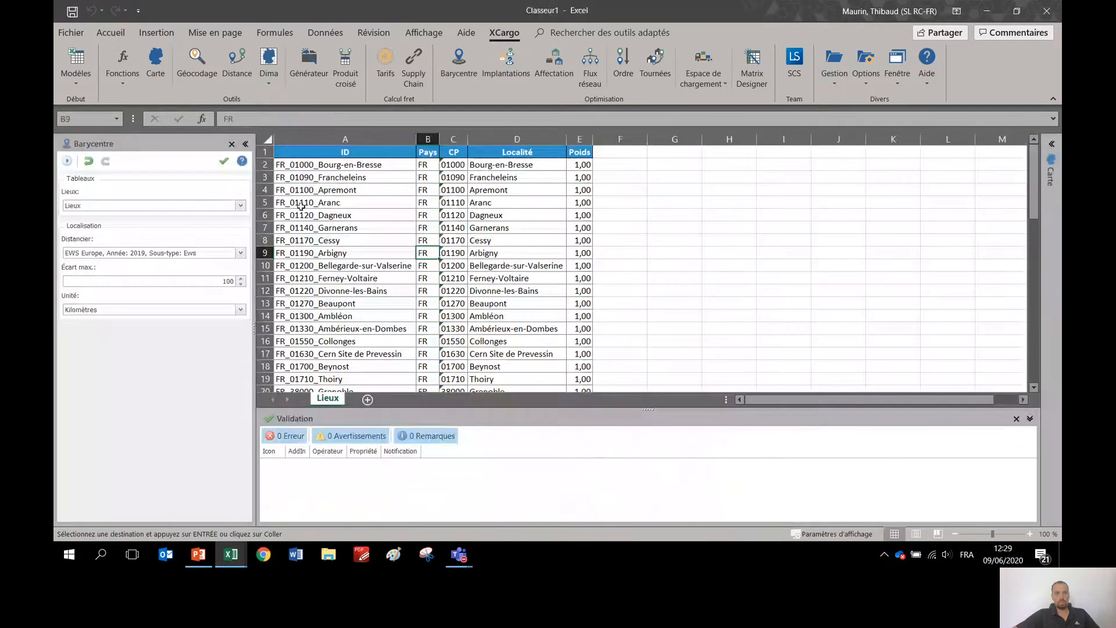
click(314, 165)
right_click(314, 164)
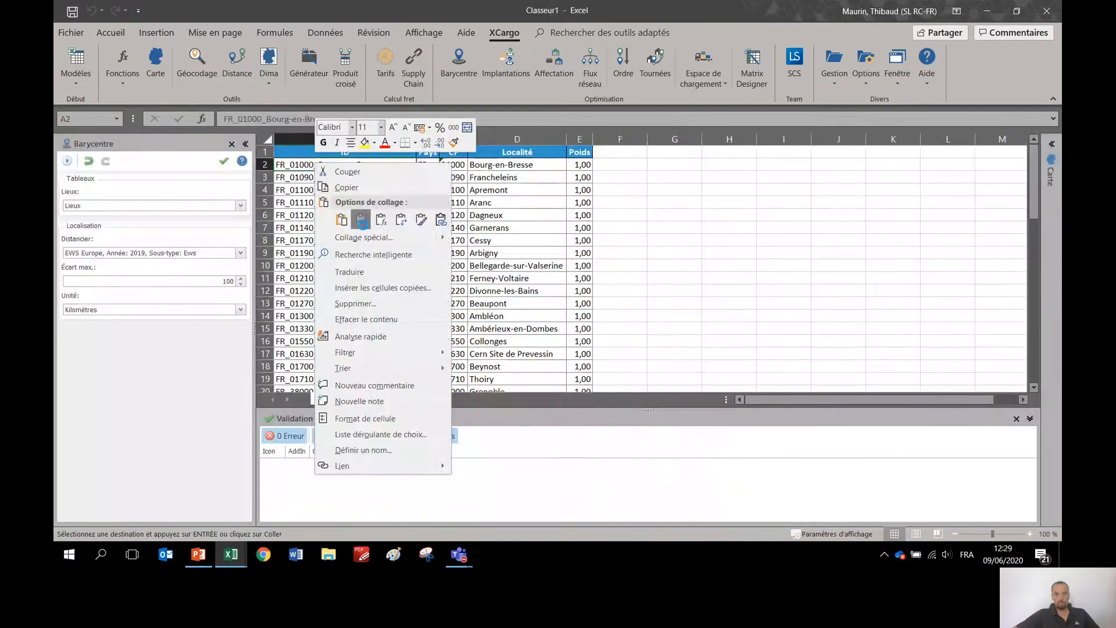
click(361, 221)
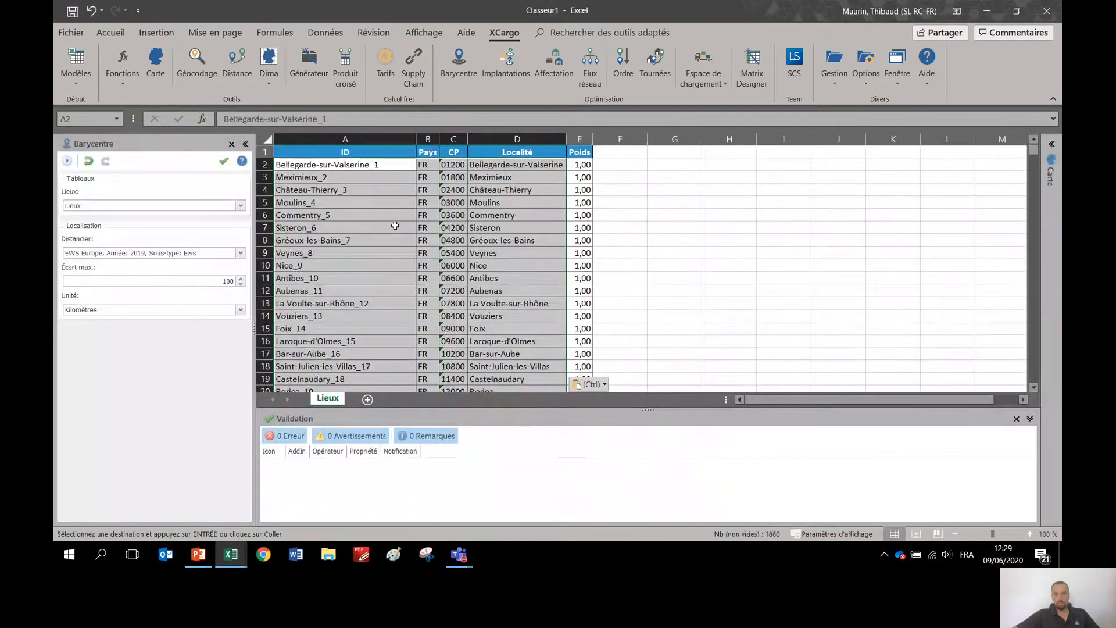
Step: Return to the Barycentre_Formation workbook and copy the CA column data from J2 to J466
click(231, 554)
click(178, 504)
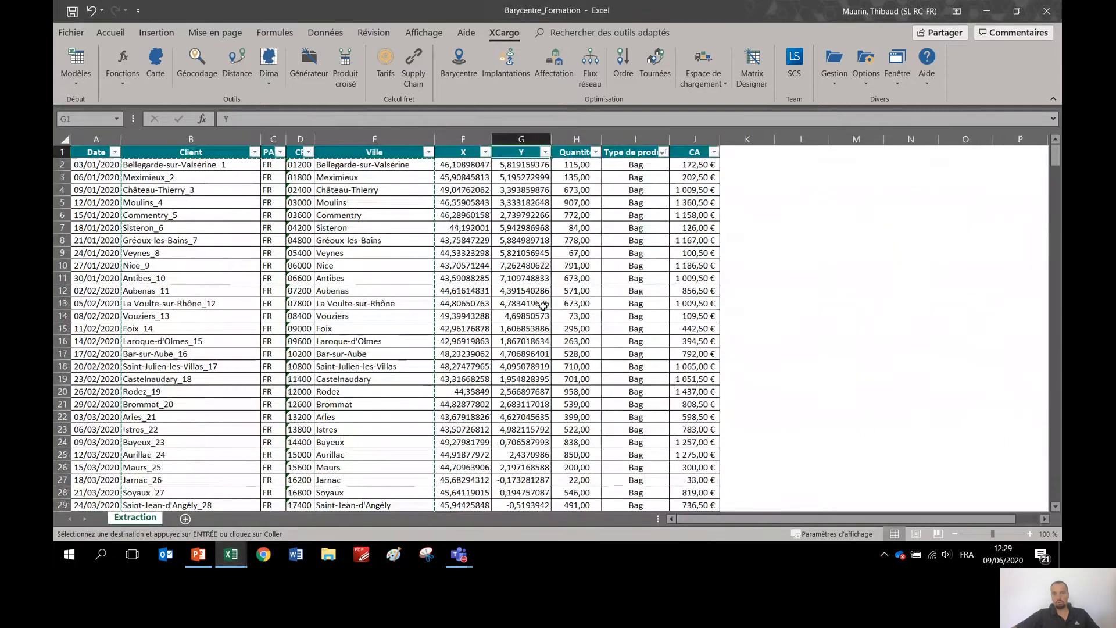
key(Right)
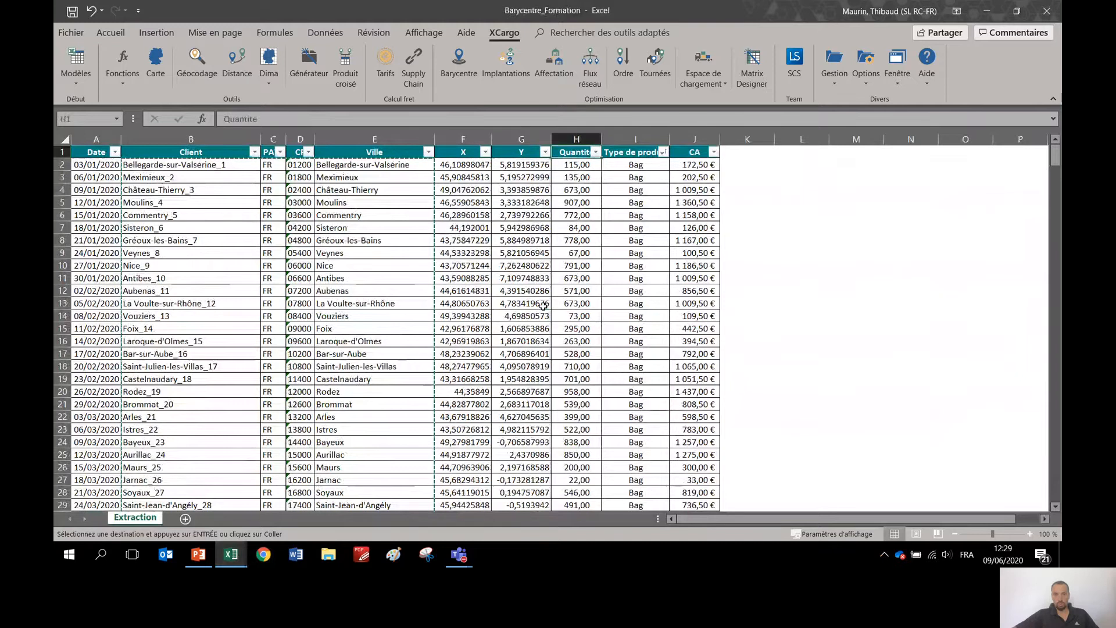
key(Down)
key(Right)
key(Right)
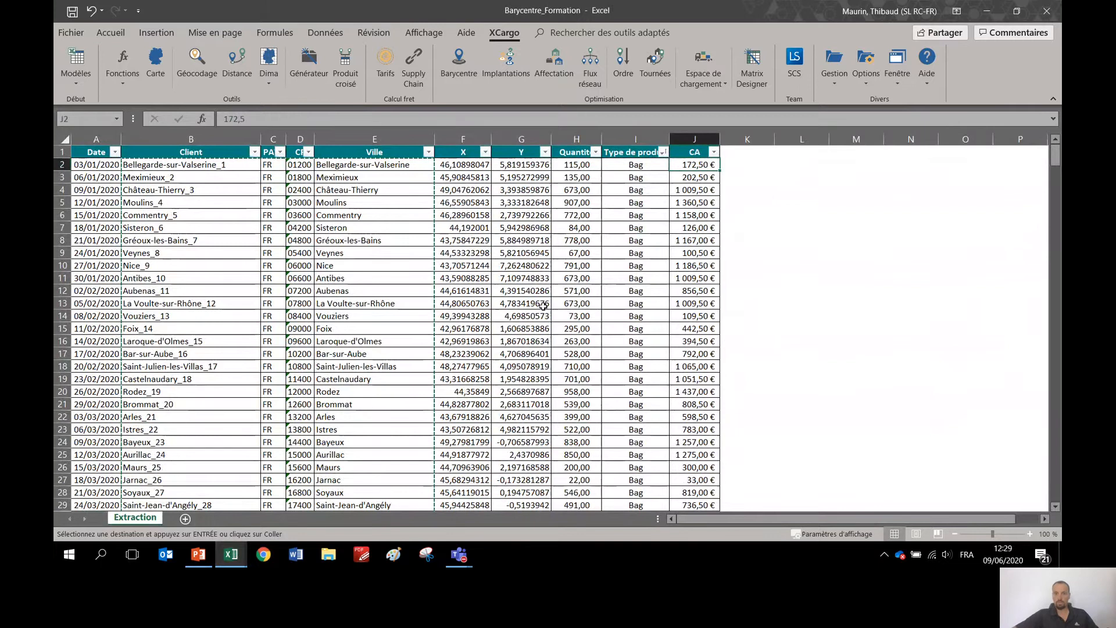
key(ctrl+shift+Down)
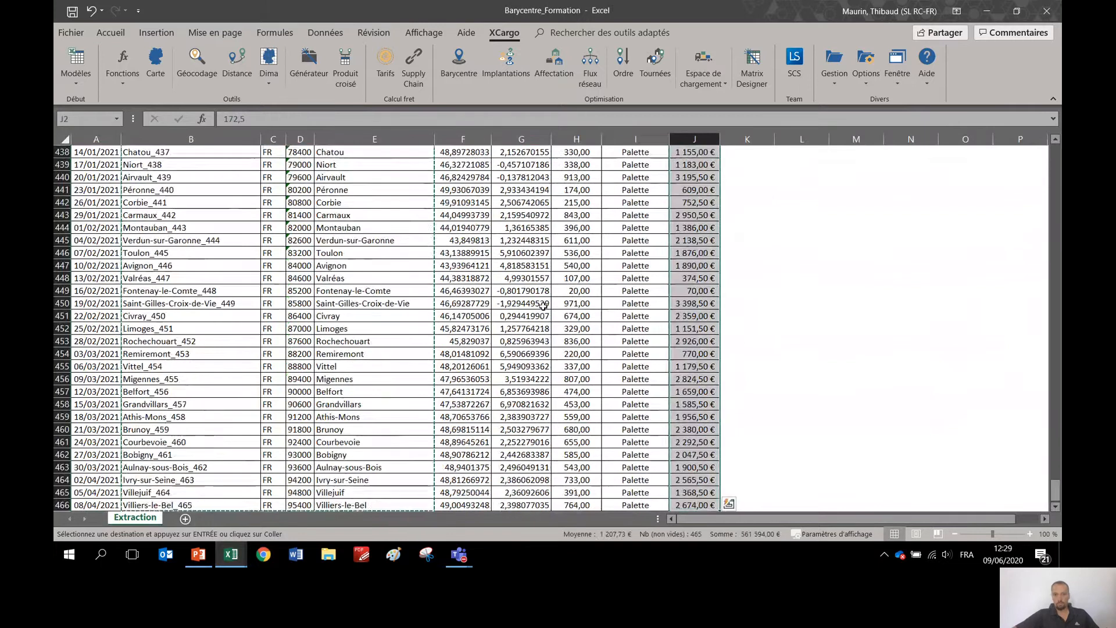
key(ctrl+c)
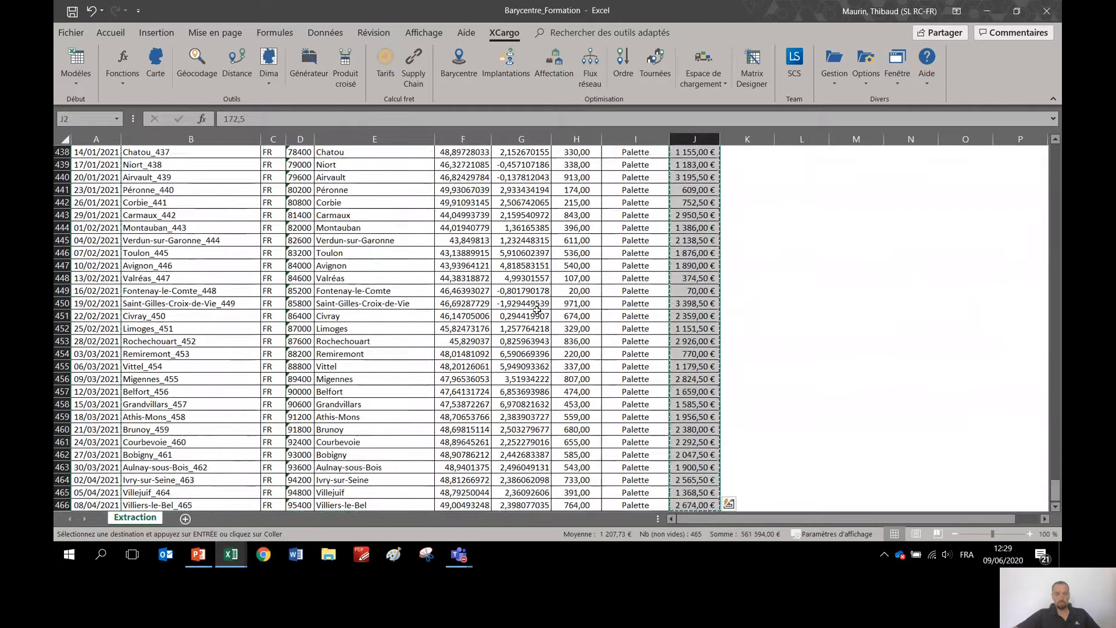
Step: Paste the CA figures as values into the Poids column of Classeur1 from E2 and auto-fit the column width
key(ctrl+Tab)
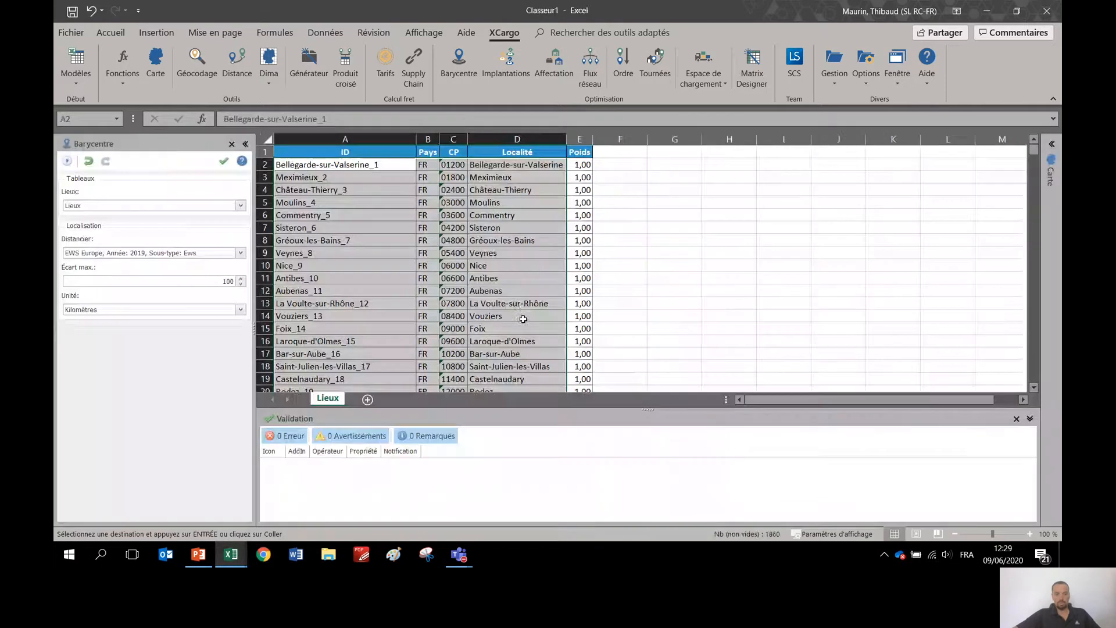
click(584, 165)
right_click(584, 164)
click(629, 219)
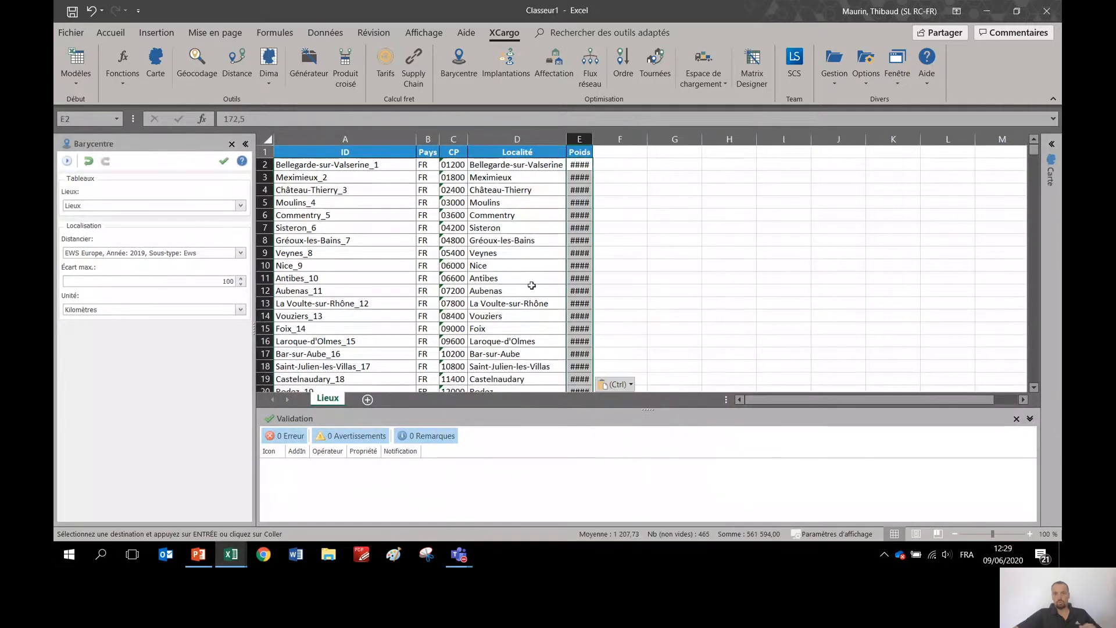
double_click(592, 139)
click(581, 164)
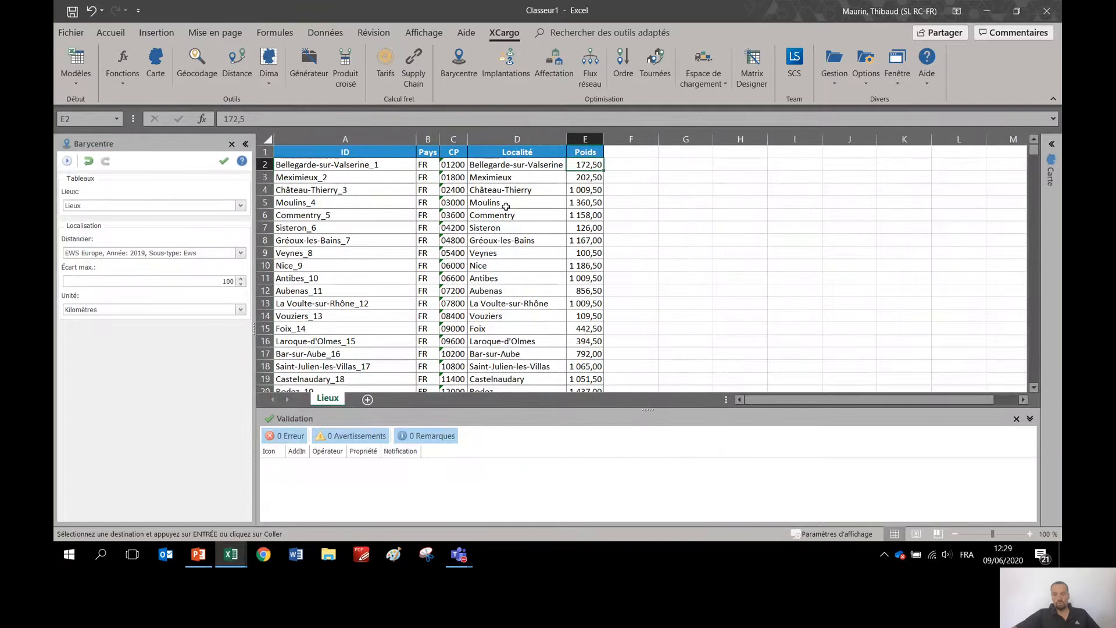
Step: Check the last rows of the Lieux table for leftover template data, then return to cell A1
key(ctrl+Down)
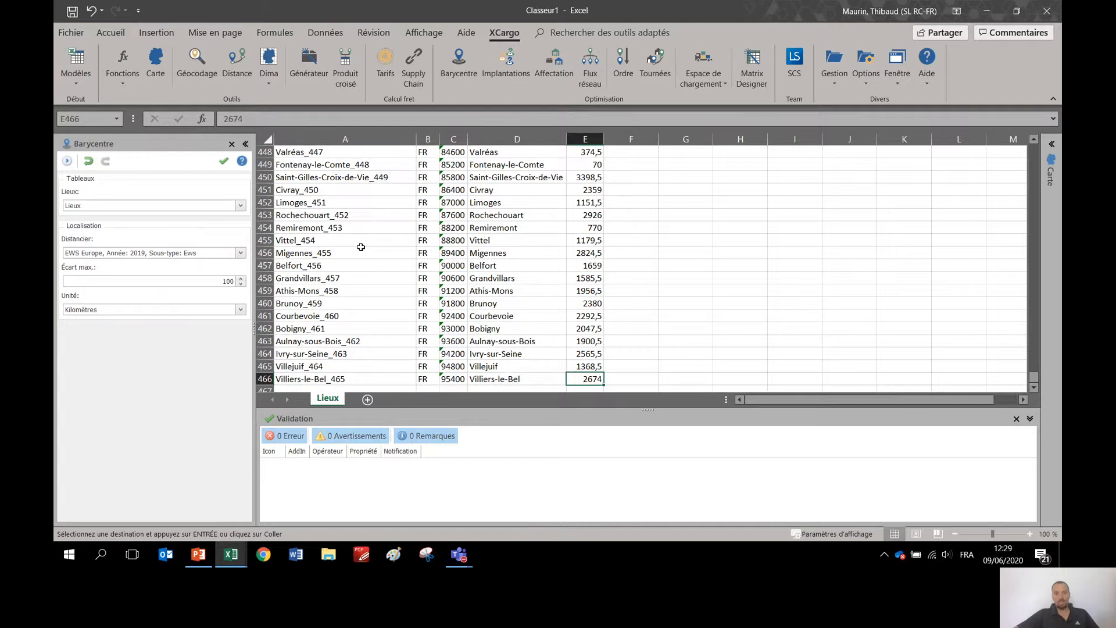
key(Left)
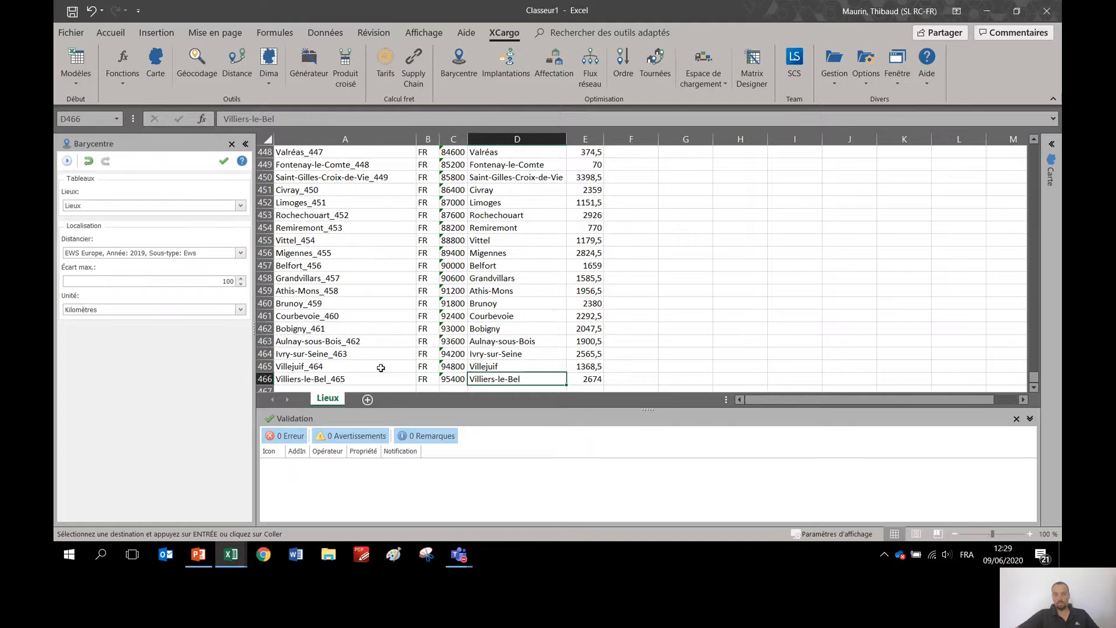
key(Down)
key(Left)
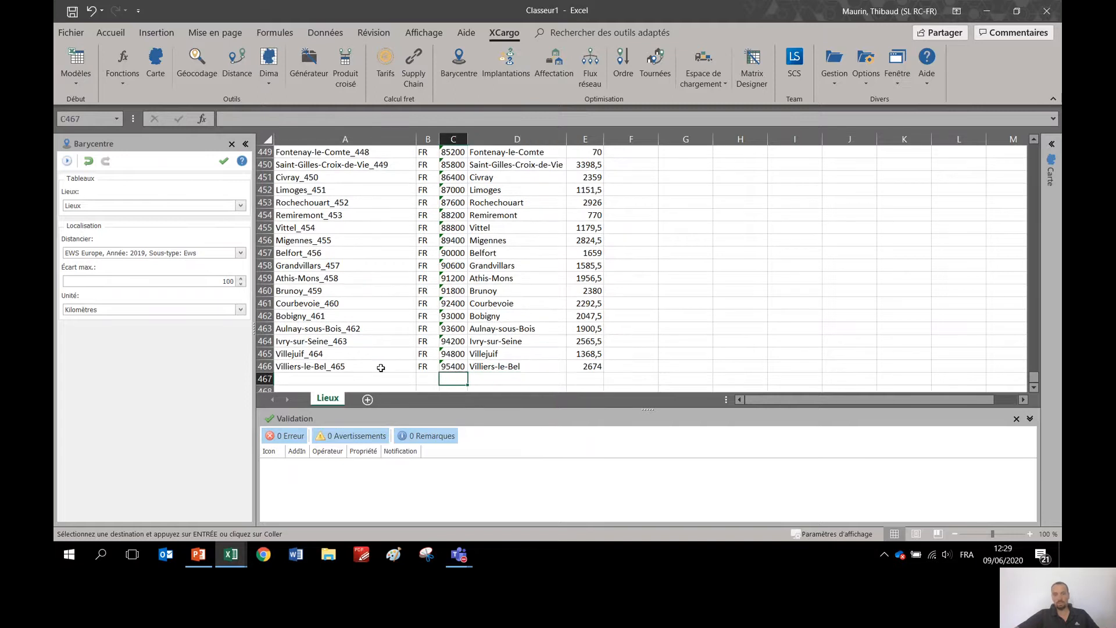
key(Up)
key(Up)
key(Left)
key(Up)
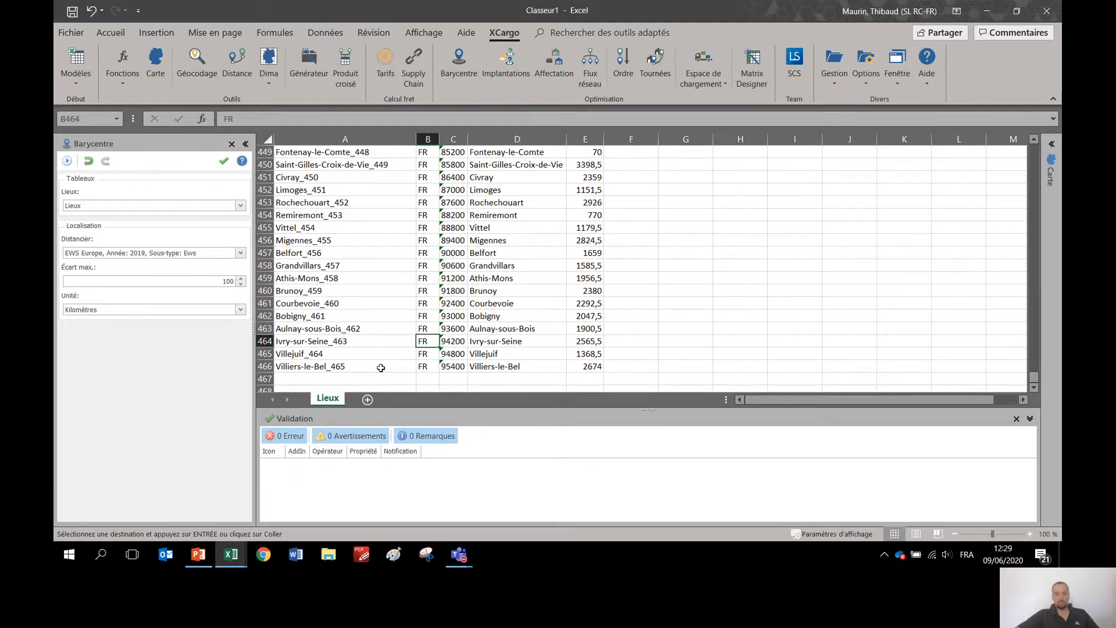
key(ctrl+Home)
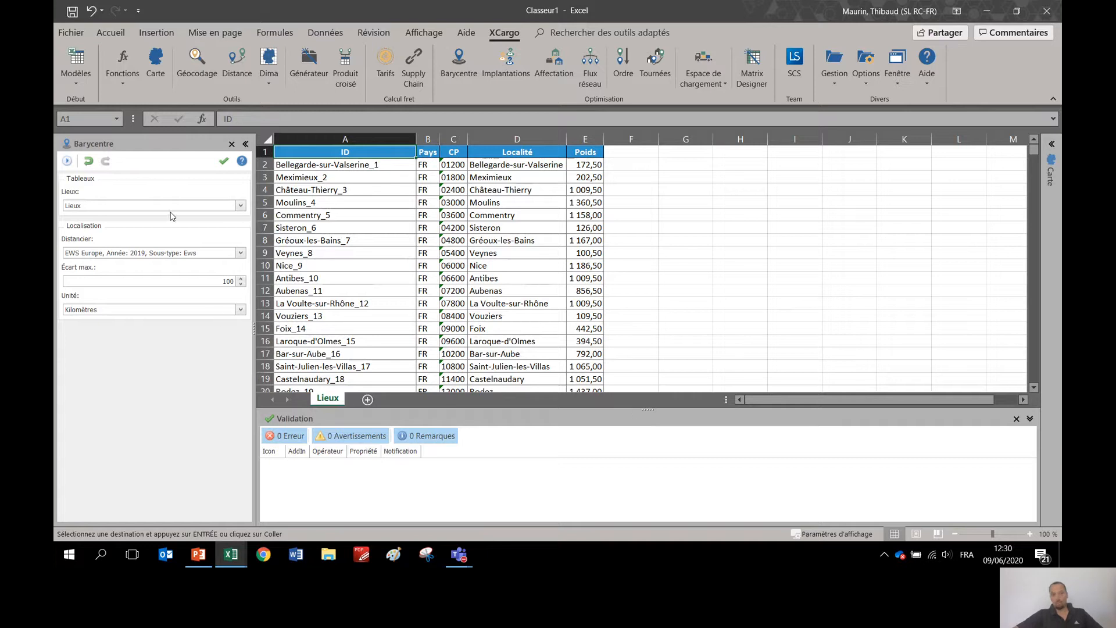
Step: Run the Barycentre calculation and export its result to a new sheet, removing the completed task from the list
click(69, 162)
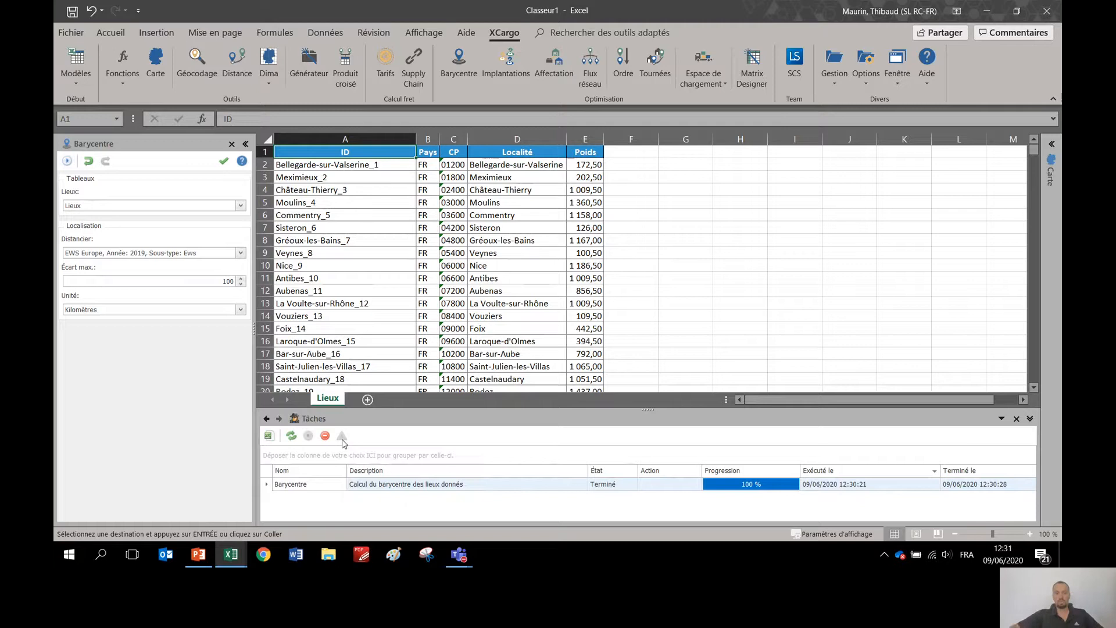
click(268, 436)
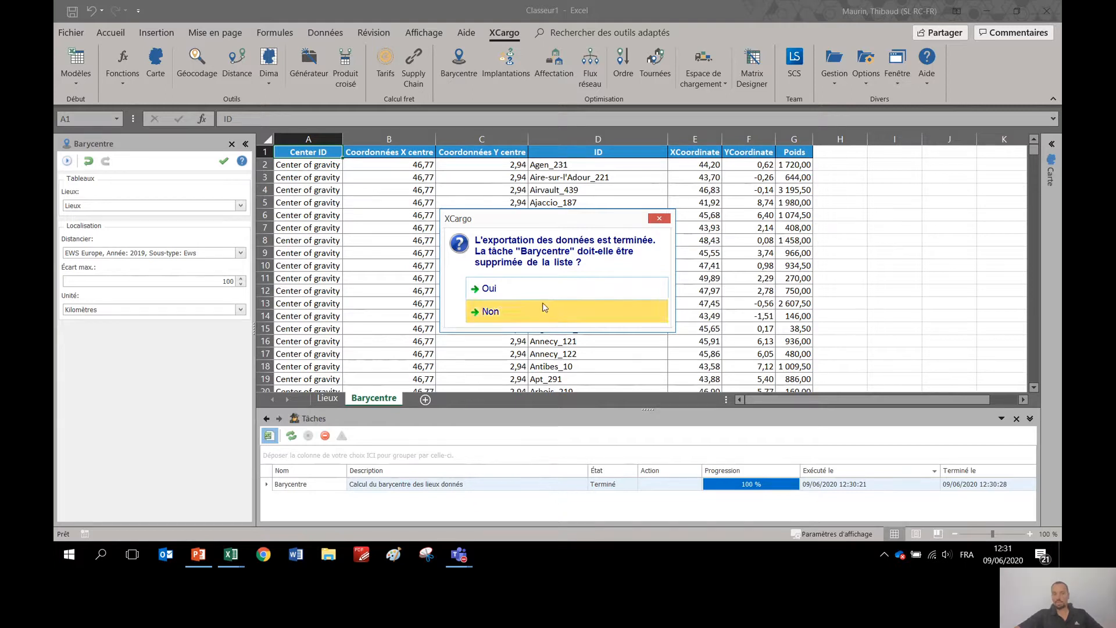
click(515, 292)
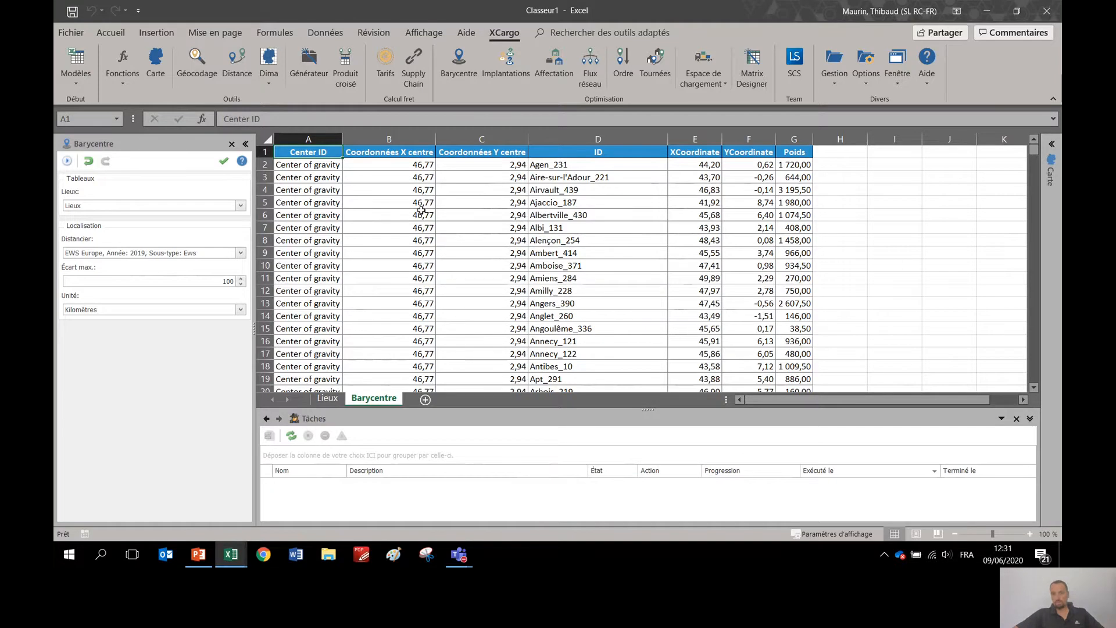
Step: Examine the centre's X and Y coordinates in the Barycentre sheet from the first rows to row 466
drag(407, 168, 457, 172)
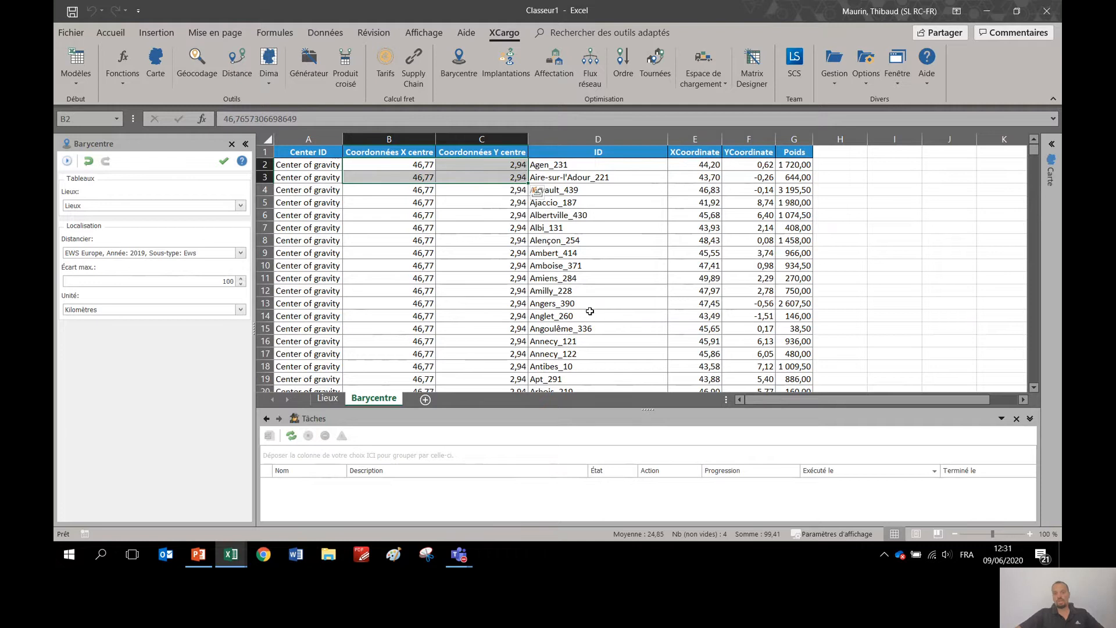
click(409, 213)
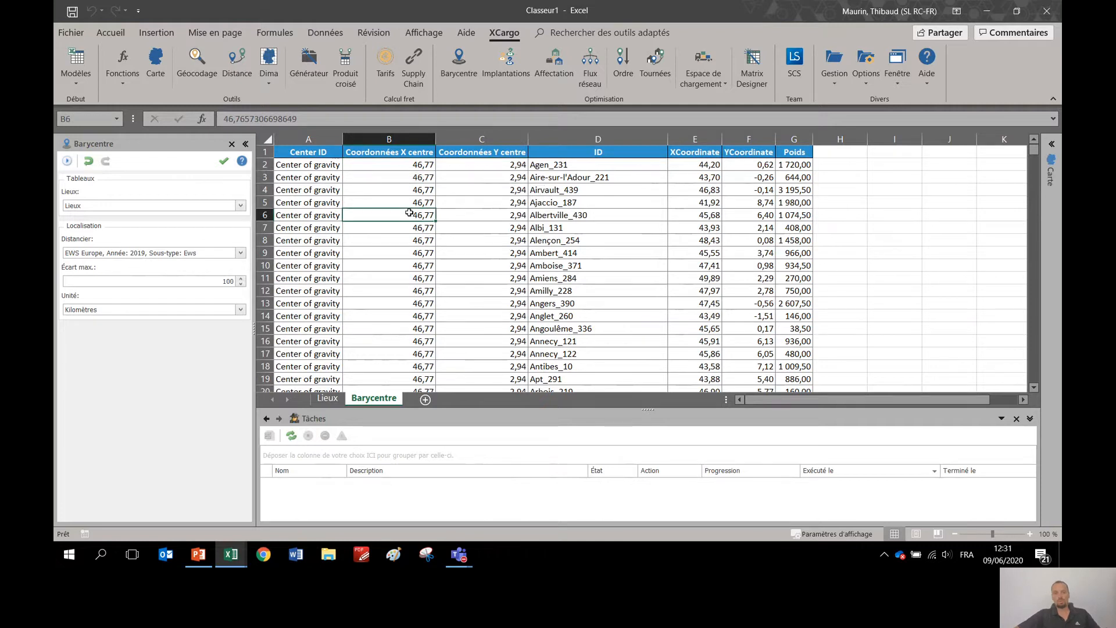
key(ctrl+Down)
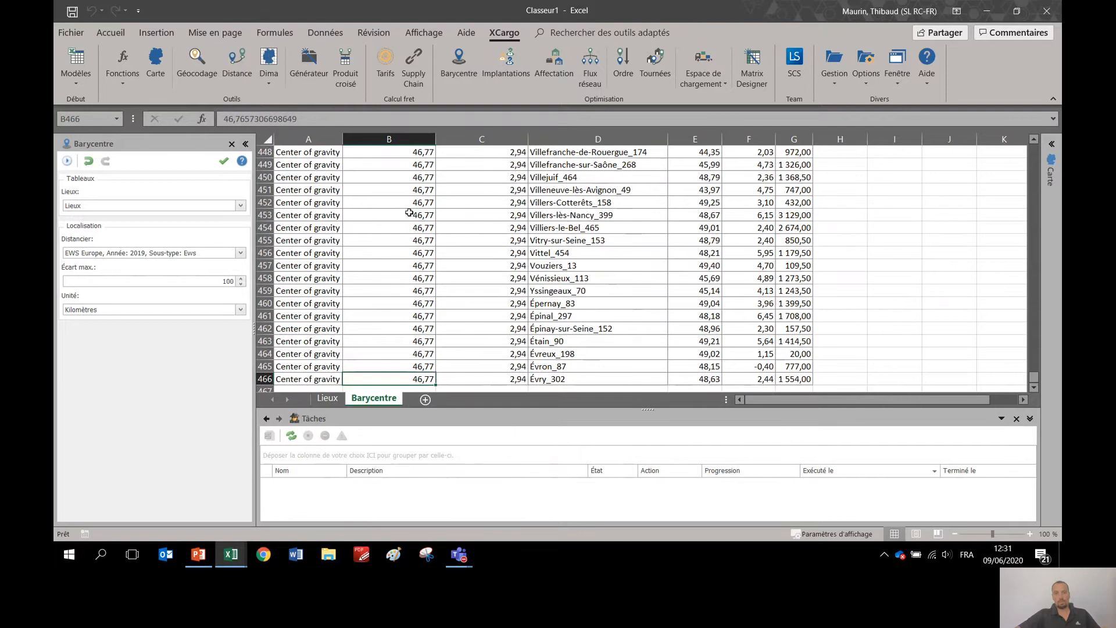
scroll(409, 215, down, 1)
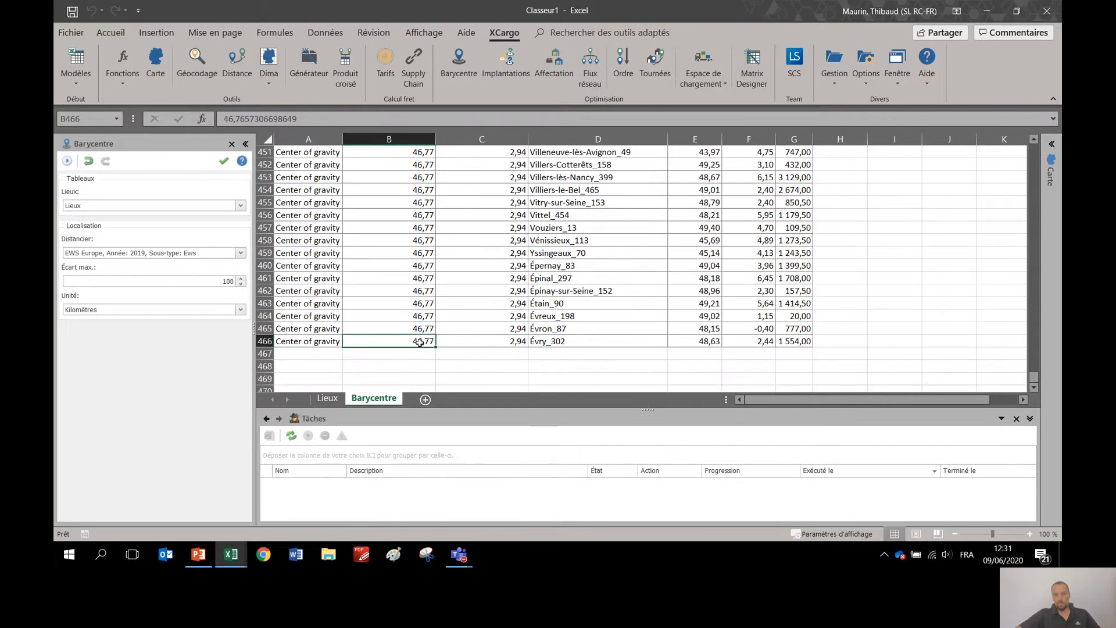
drag(407, 341, 444, 337)
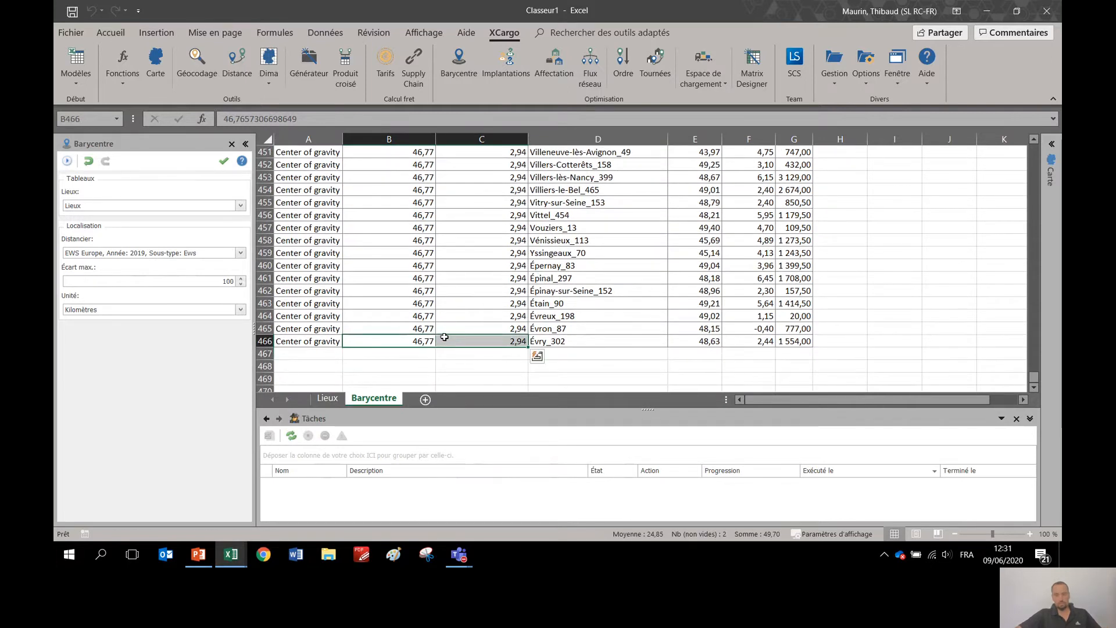
Step: Copy the centre's X and Y coordinates from row 466 of the Barycentre sheet to B468:C468
key(ctrl+c)
click(418, 367)
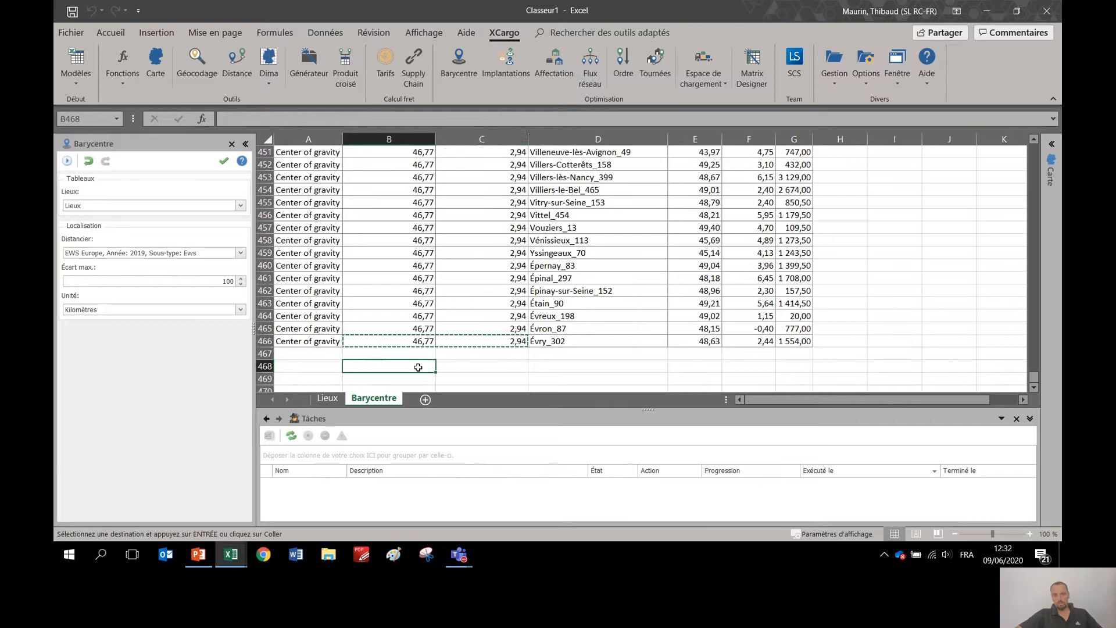
key(ctrl+v)
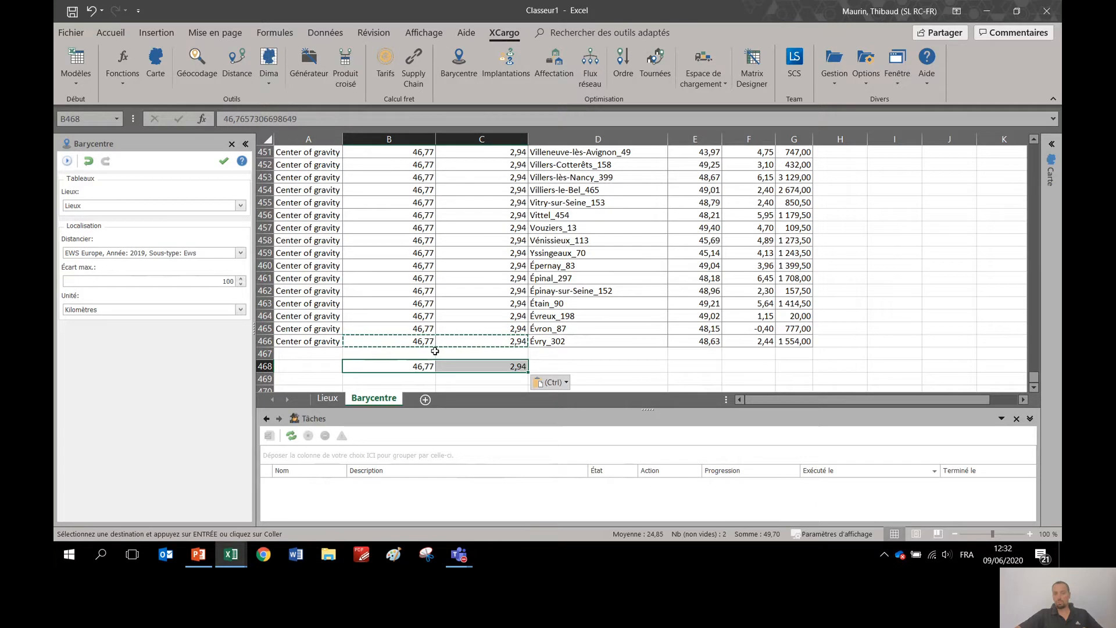
click(433, 354)
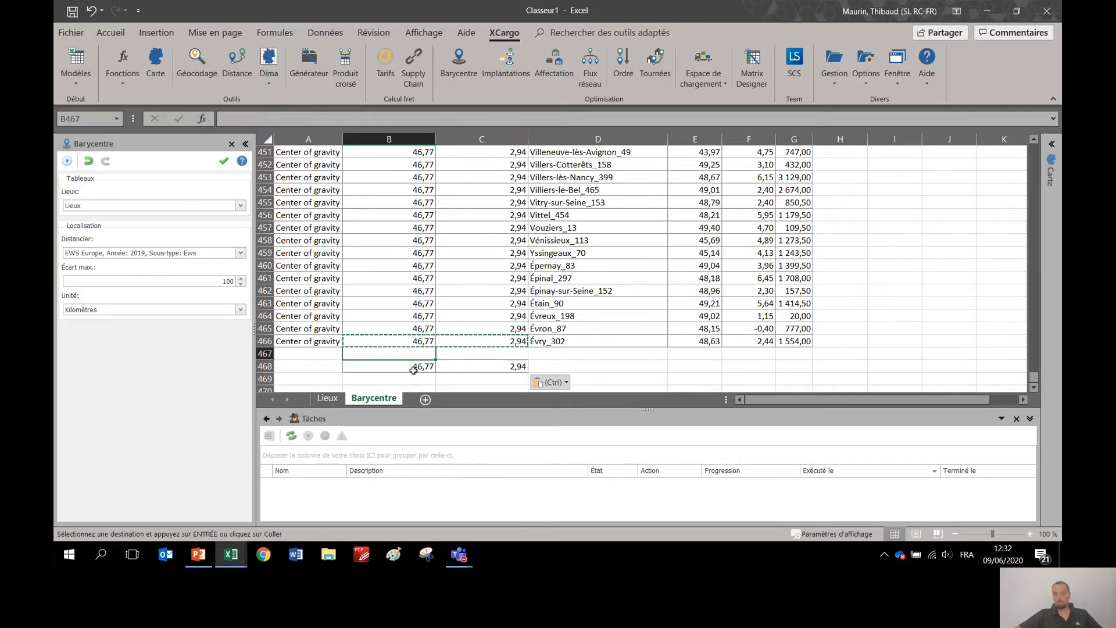
Step: Reverse-geocode the coordinates in B468:C468 into a place name in D468 with XCargo's Géocodage function
drag(409, 366, 461, 369)
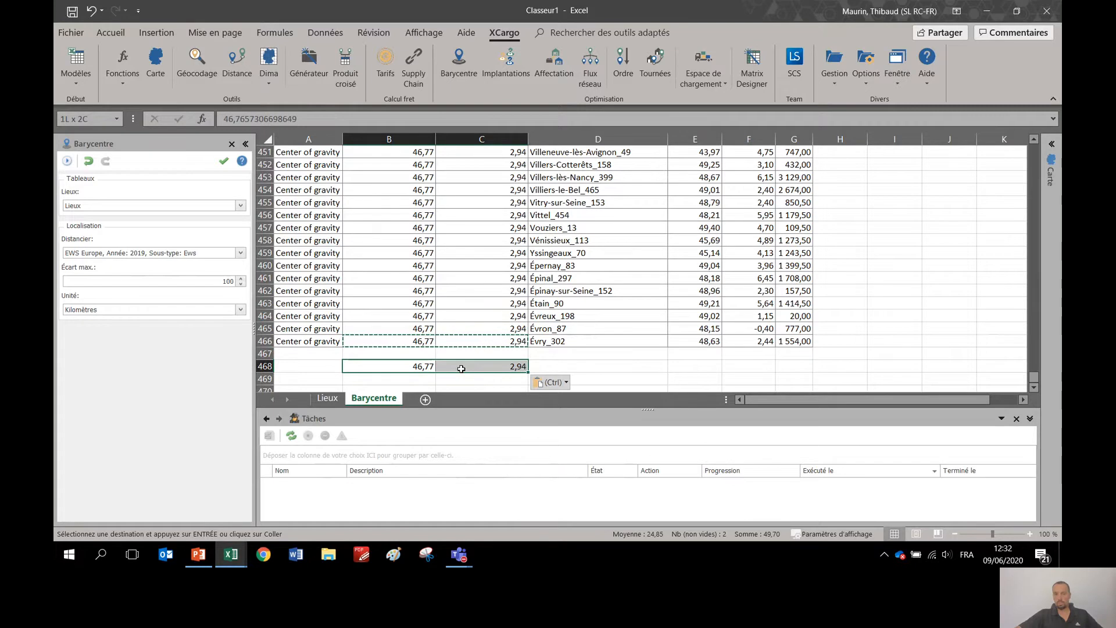
drag(507, 370, 559, 365)
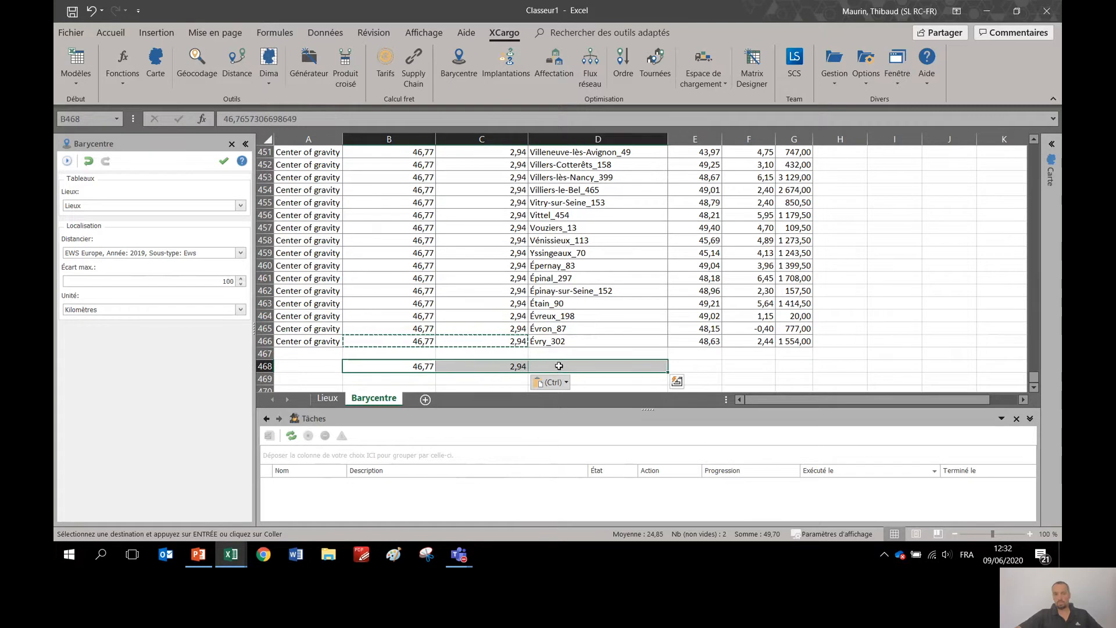
click(156, 69)
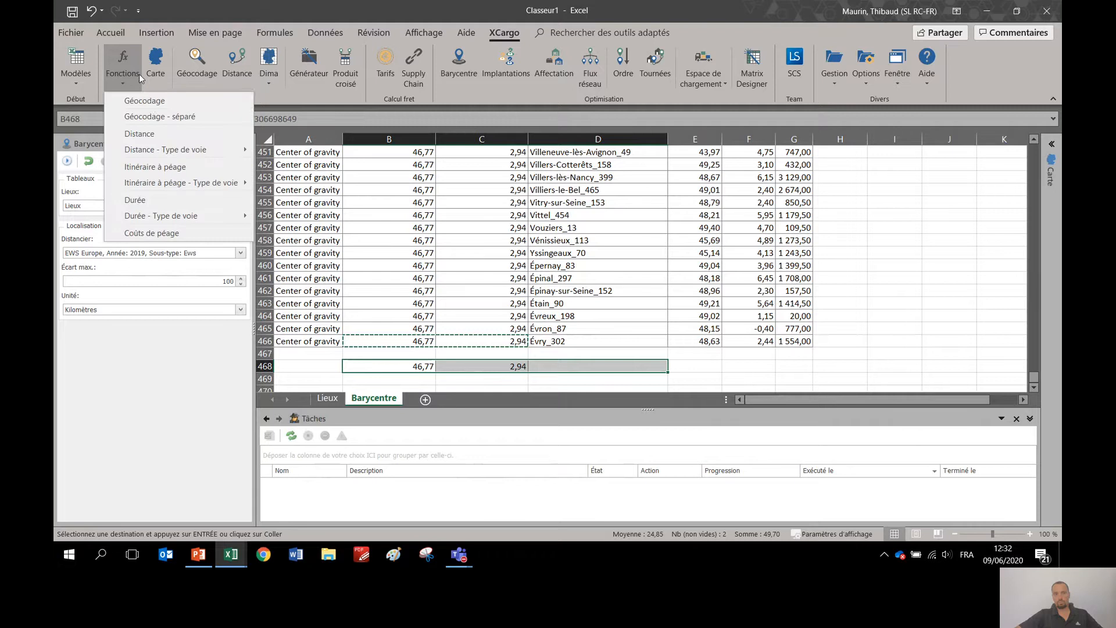
click(150, 102)
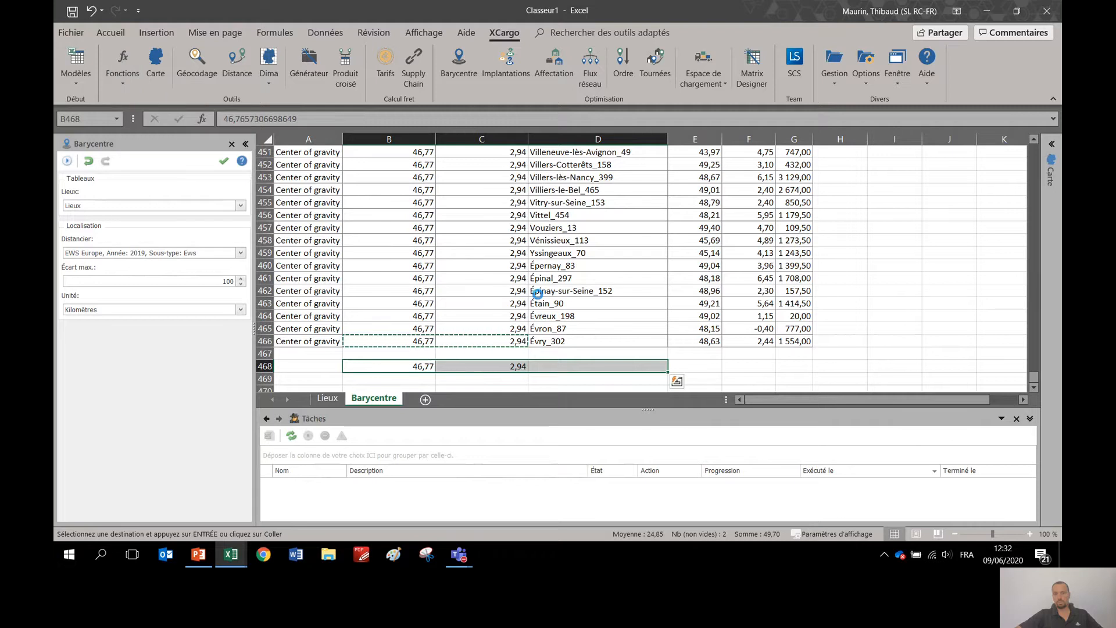
click(604, 367)
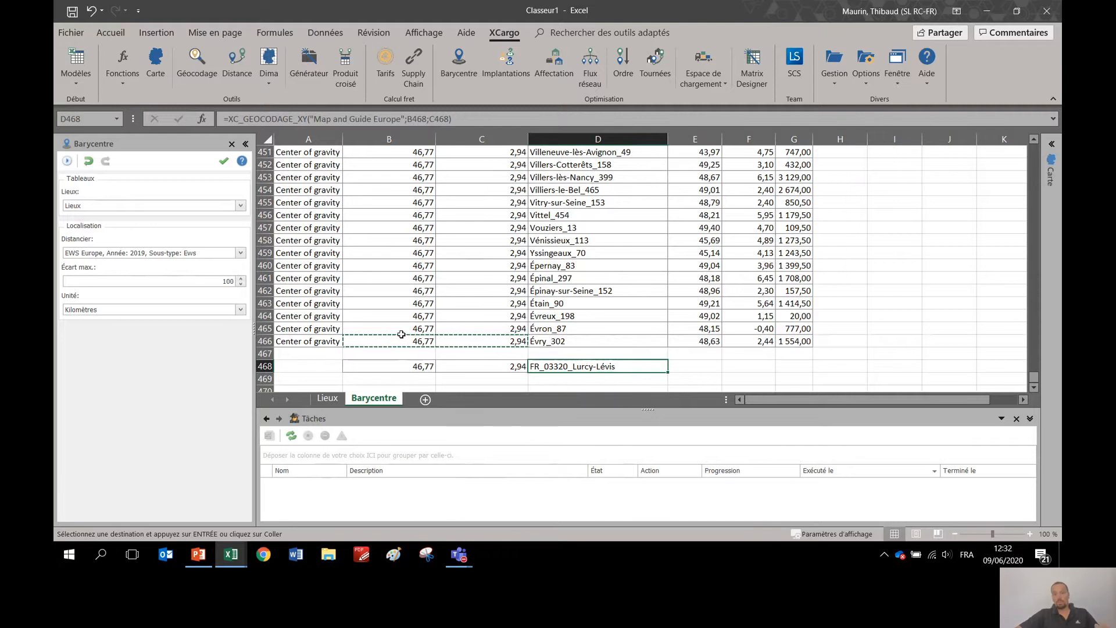
Step: Plot all Barycentre data rows, A2:G466, on the XCargo map and fit the view to show every location
click(402, 334)
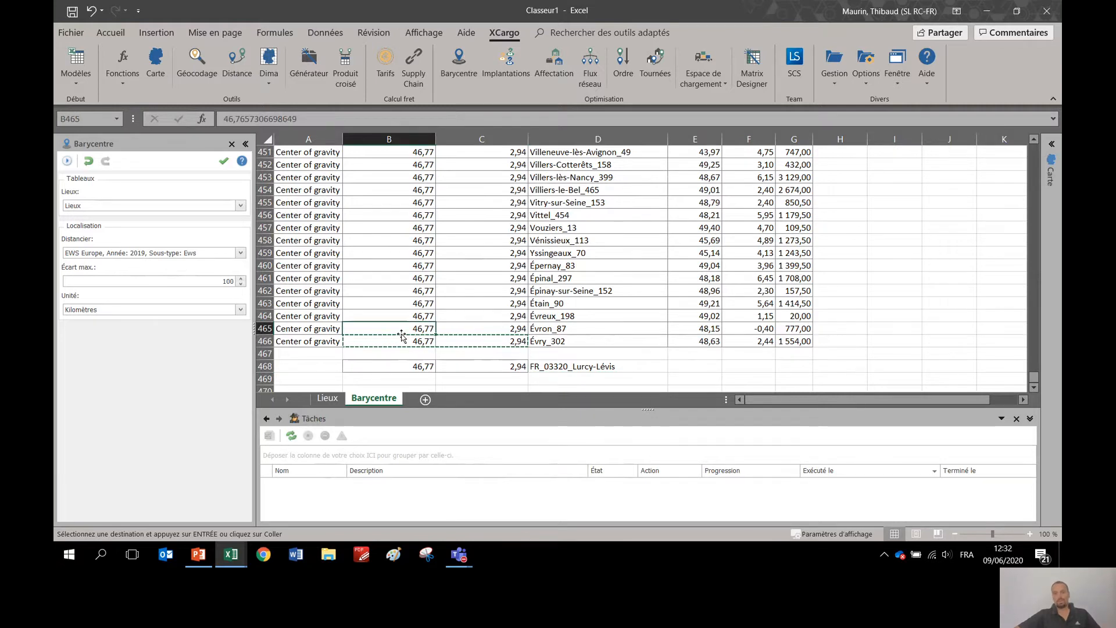
key(Left)
key(ctrl+Up)
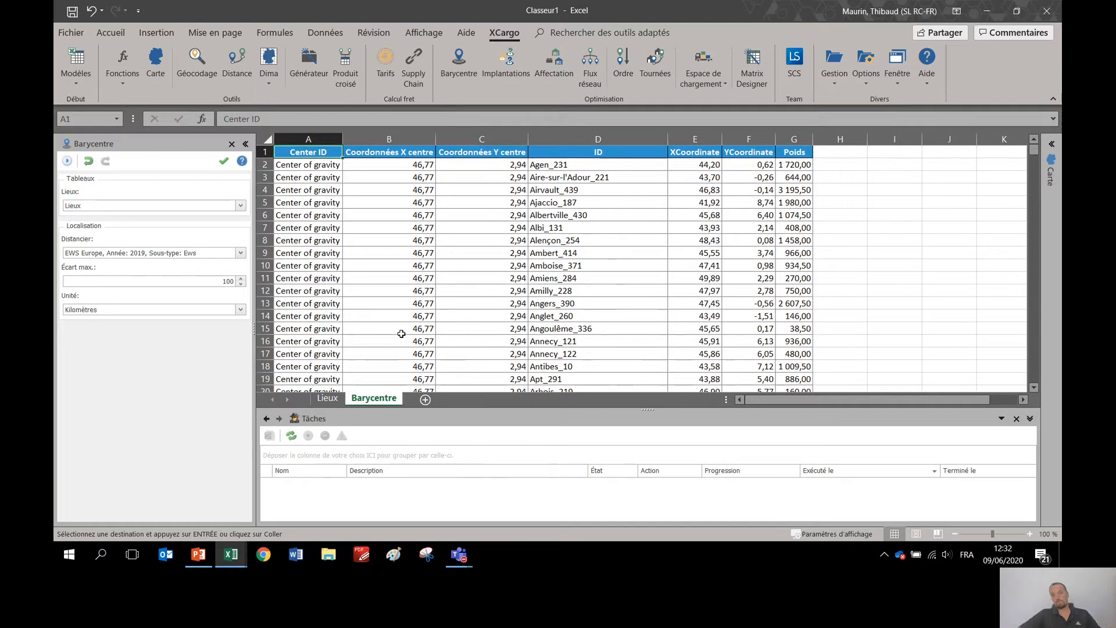
key(Down)
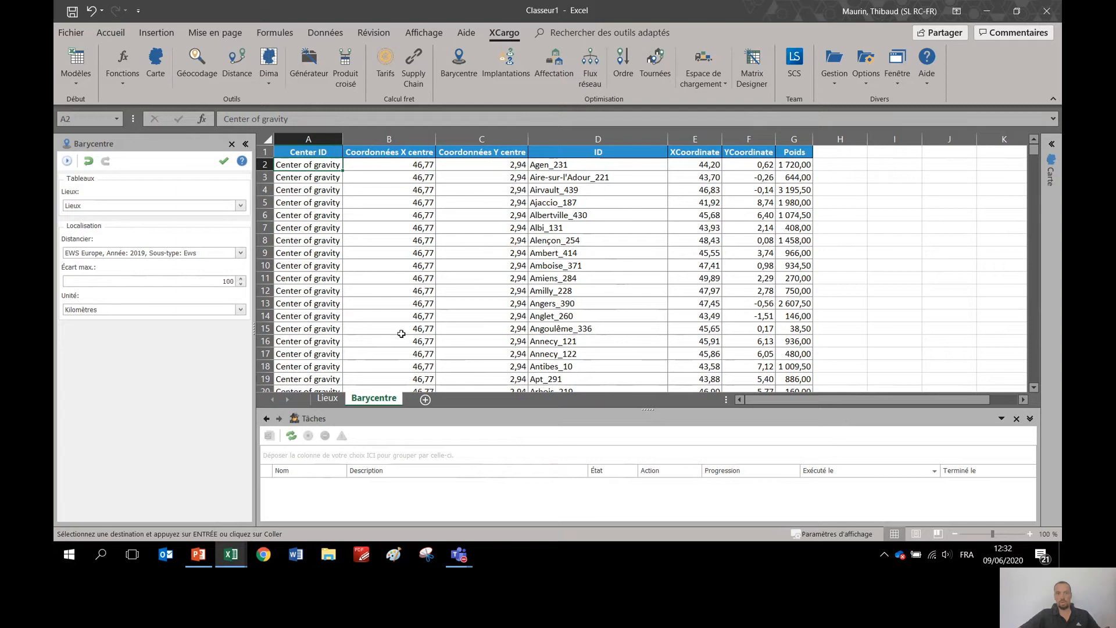
key(ctrl+shift+Right)
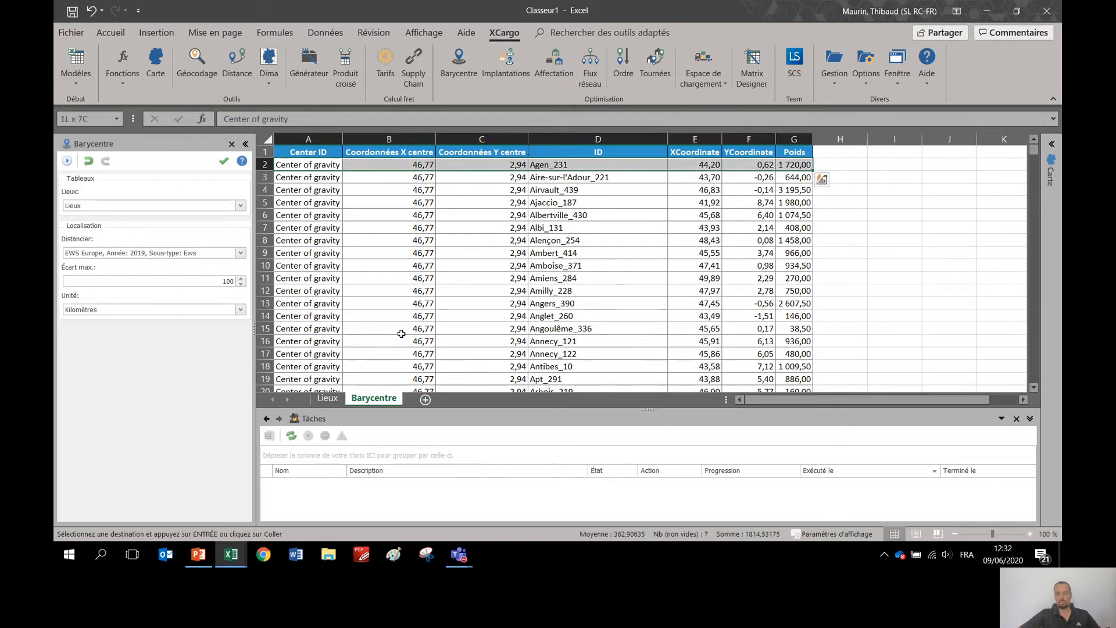
key(ctrl+shift+Down)
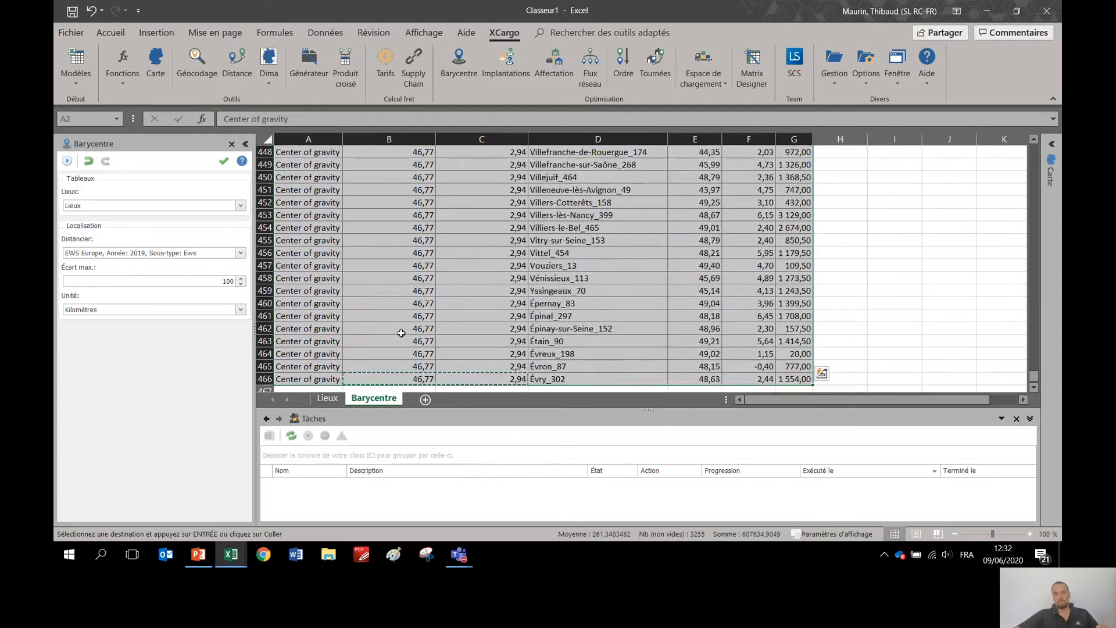
click(156, 64)
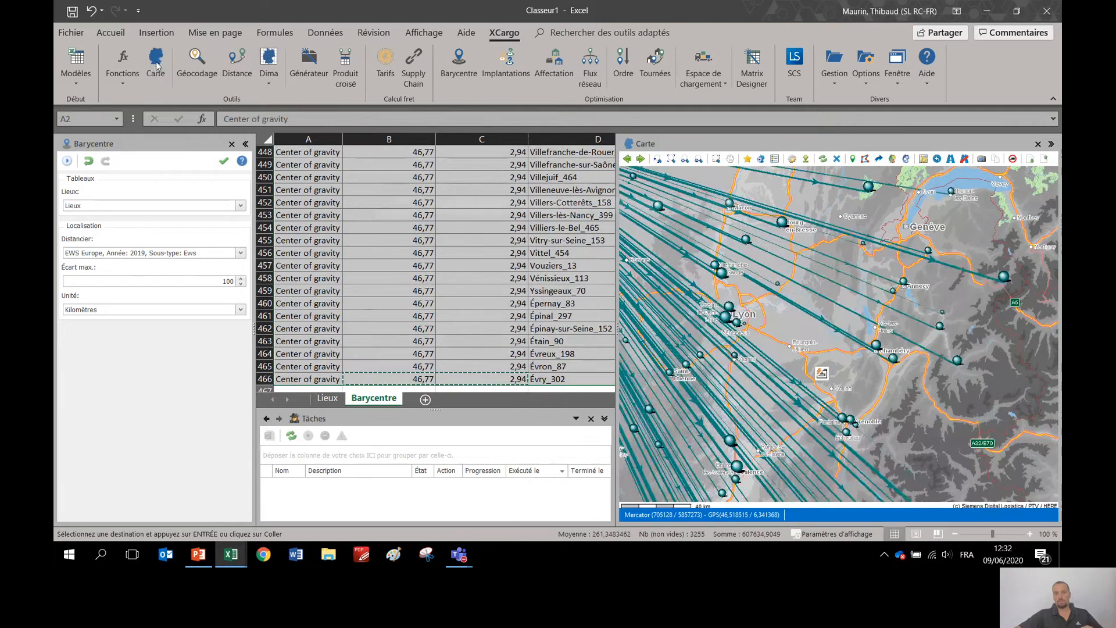
click(673, 159)
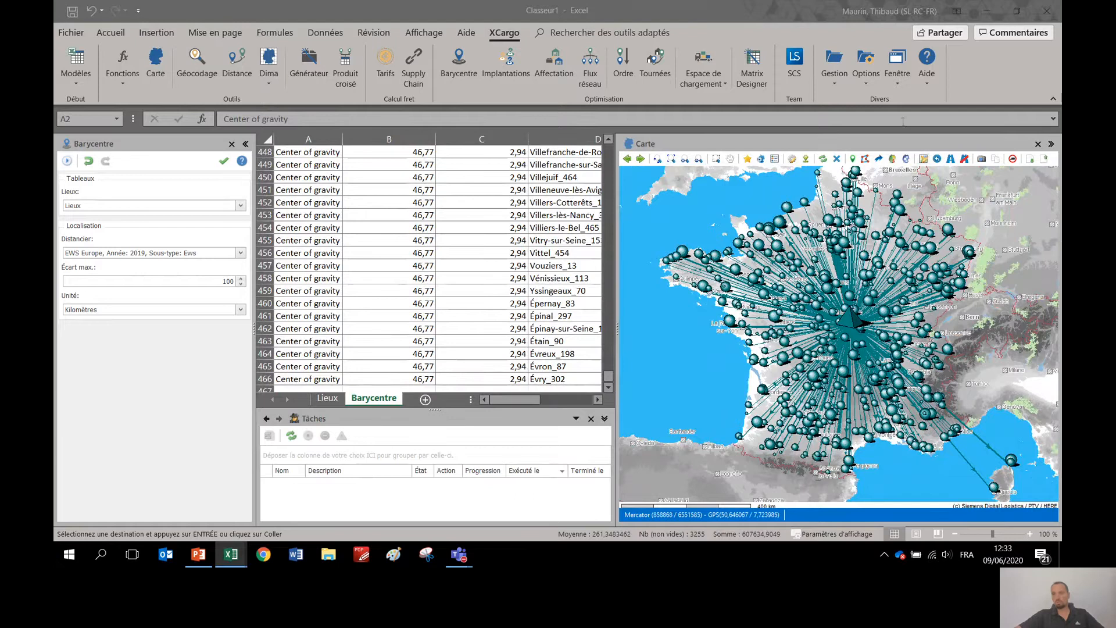
Step: Copy the map as an image at its current size and paste it into a new sheet, collapsing the map pane
click(995, 162)
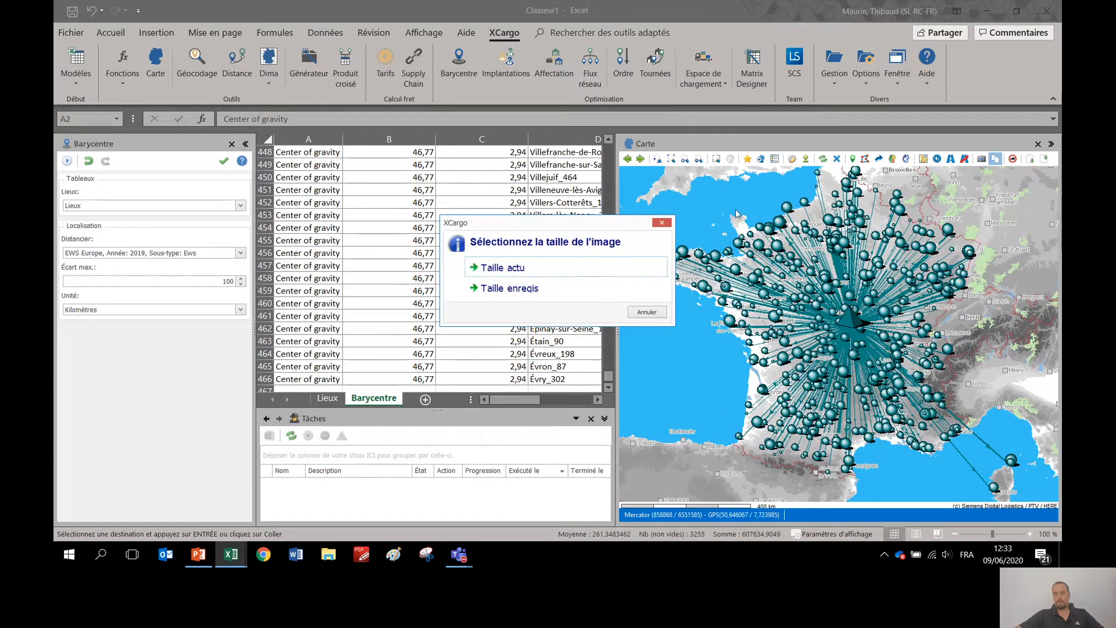
click(524, 269)
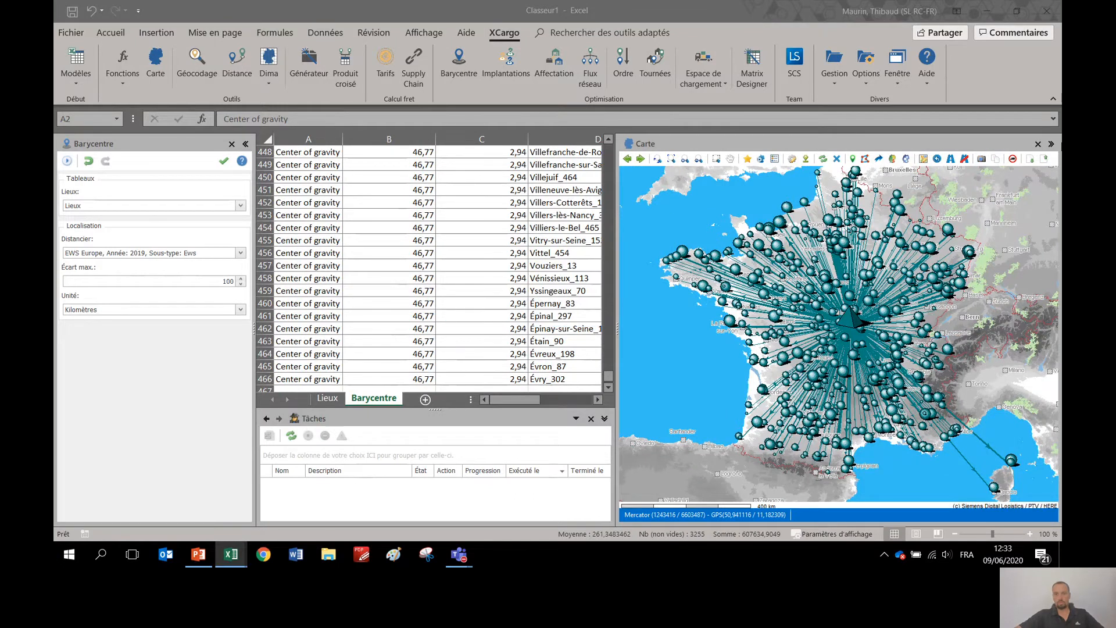
click(1051, 145)
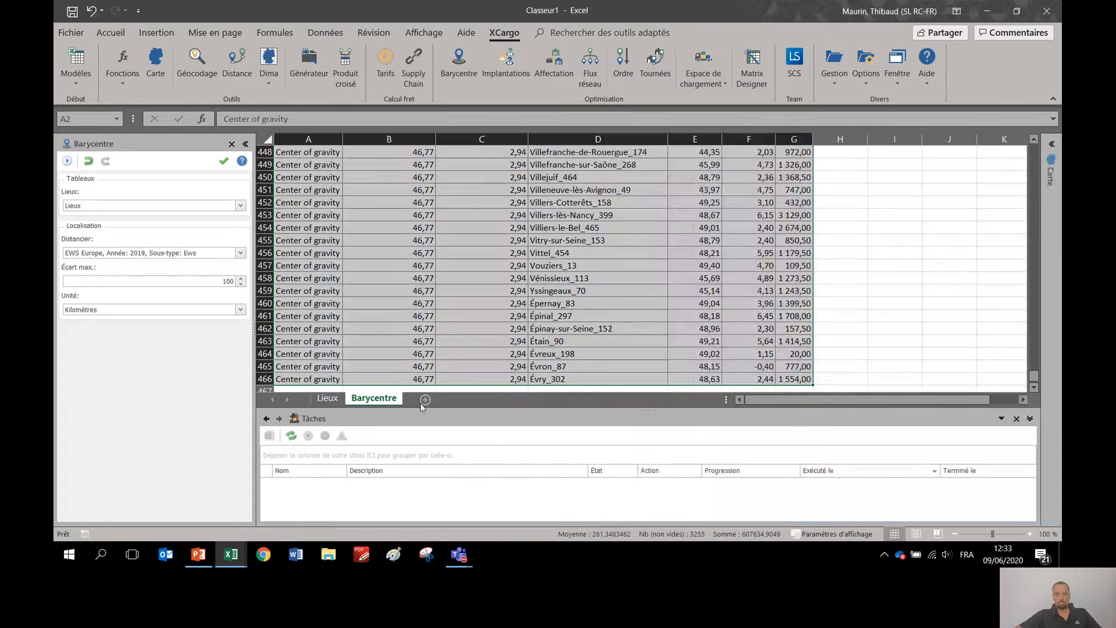
click(425, 399)
key(ctrl+v)
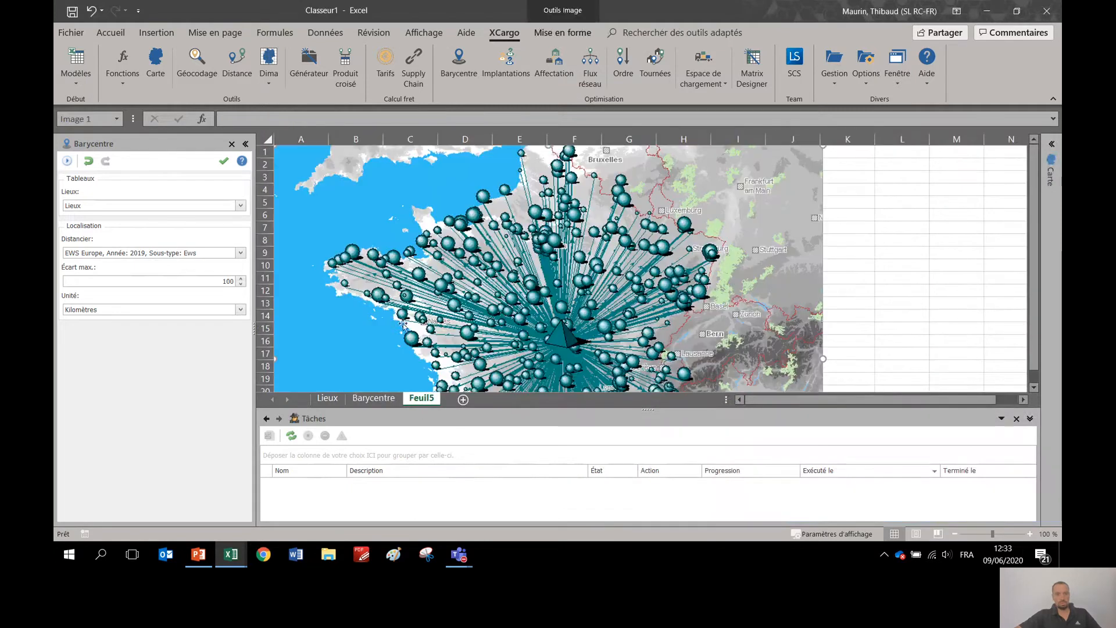
Step: Rename the new sheet containing the map image as Carte
right_click(436, 397)
click(465, 276)
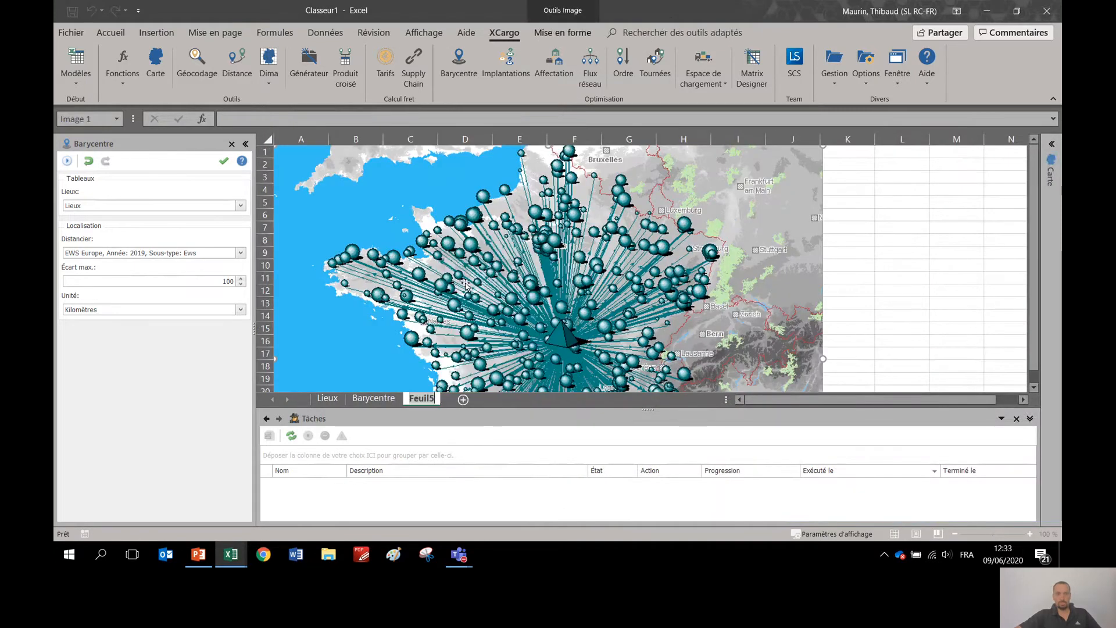
text(Carte)
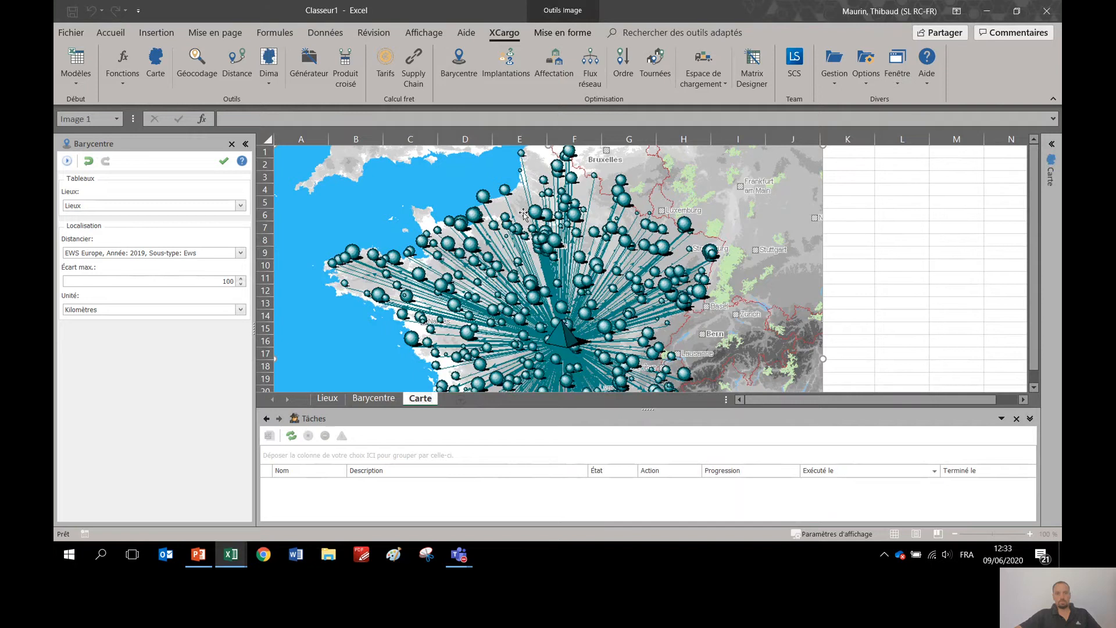
click(859, 277)
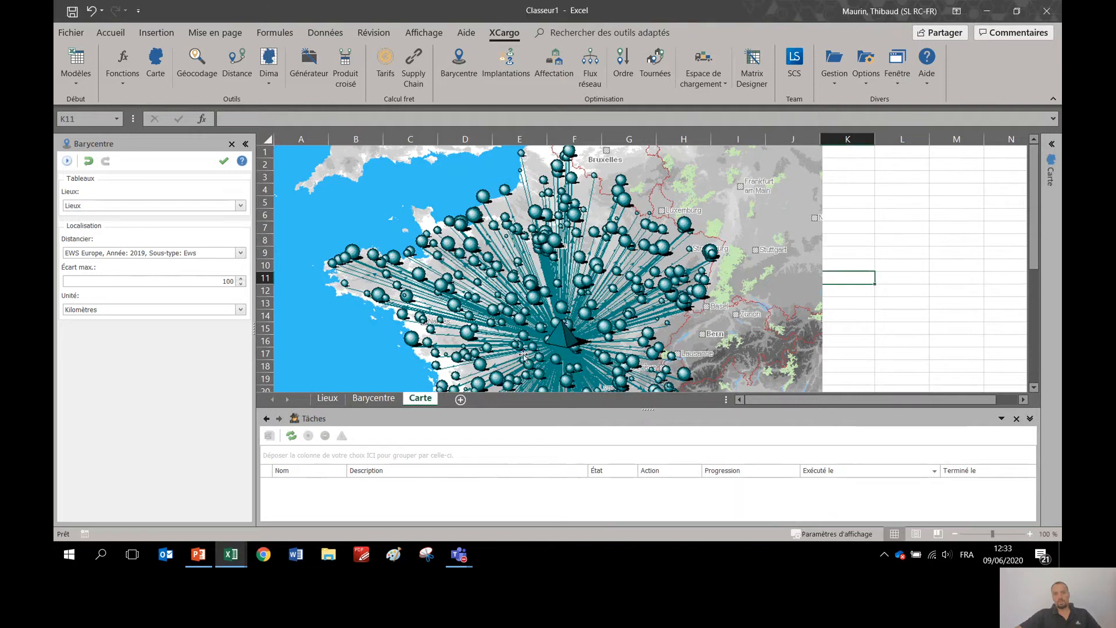
Step: Review the top rows of the Barycentre sheet and the map on the Carte sheet, ending on the Barycentre sheet
click(374, 397)
click(446, 254)
key(Left)
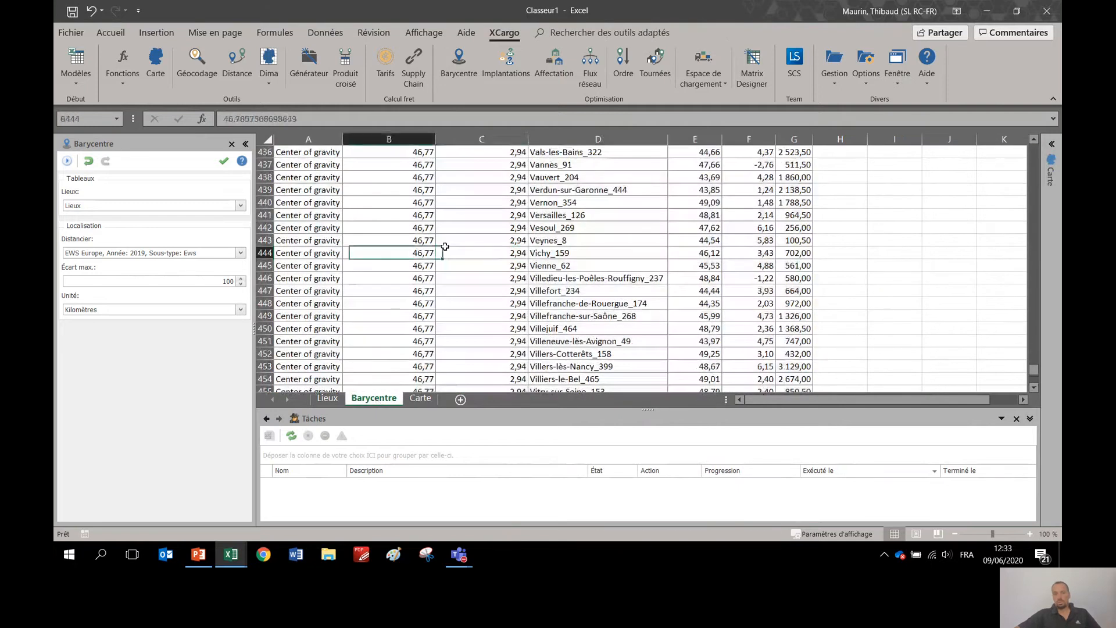
key(ctrl+Up)
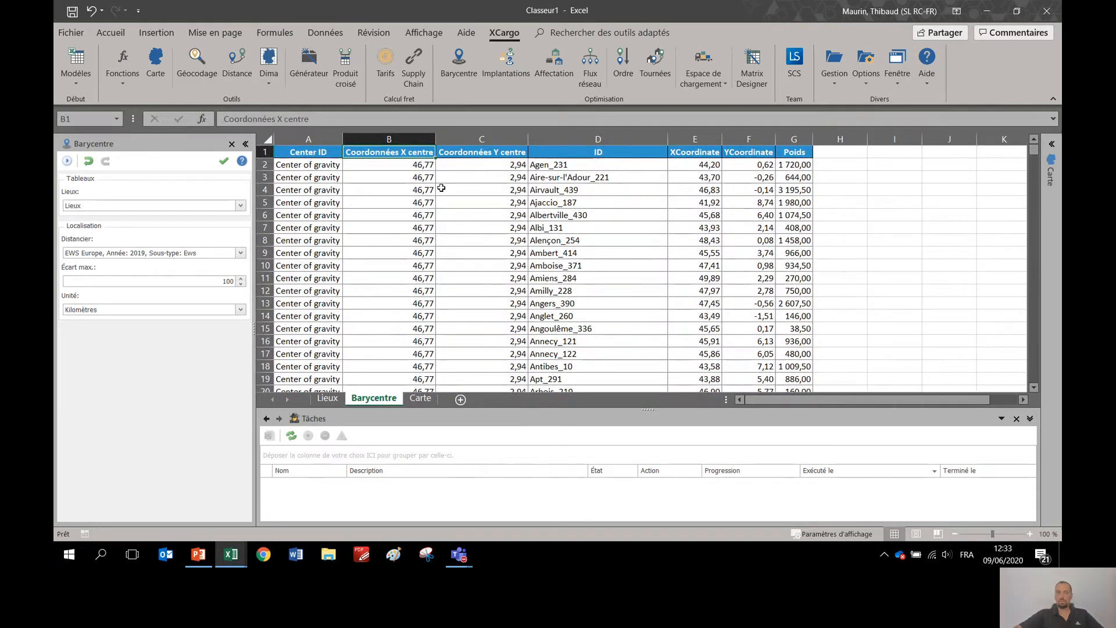
click(419, 398)
click(363, 400)
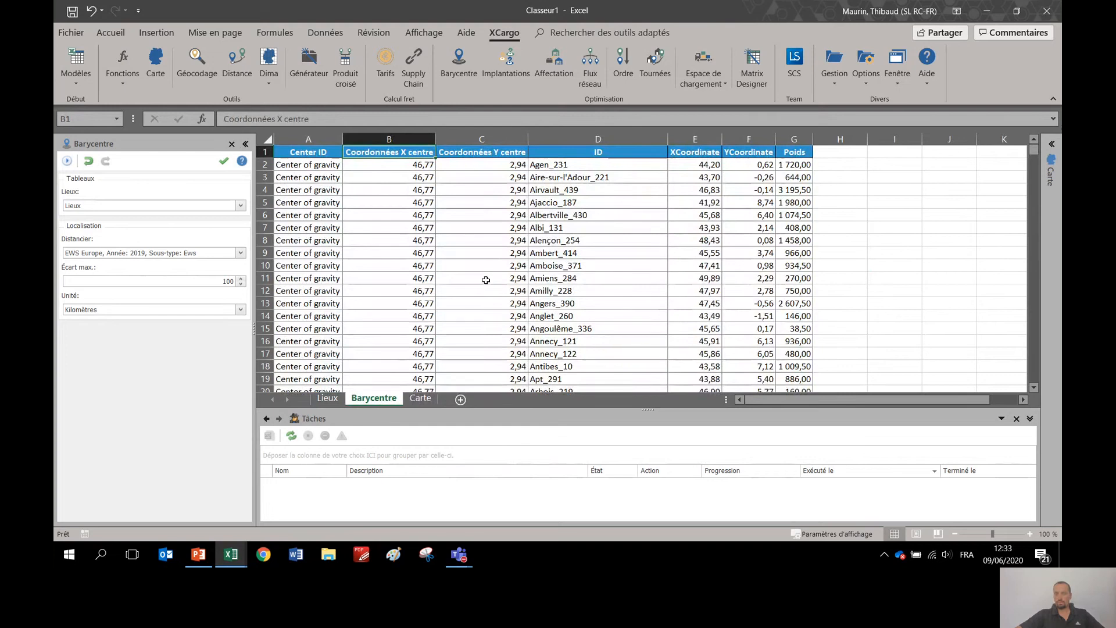
Step: Close the Barycentre and Tâches panes and reopen the Barycentre tool to show its settings
click(231, 143)
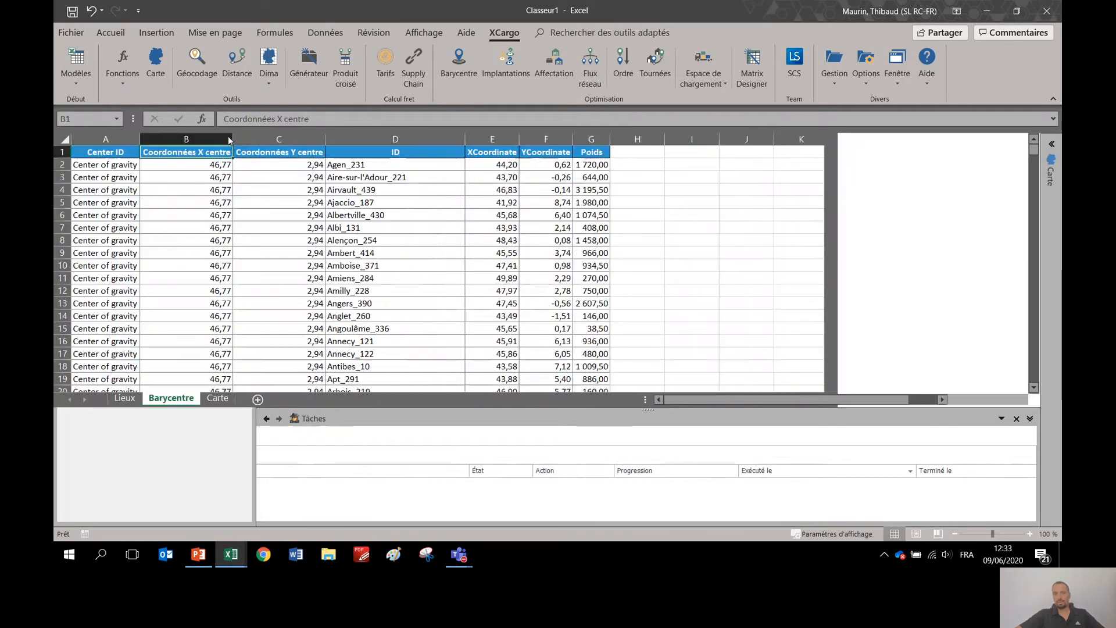
click(1016, 419)
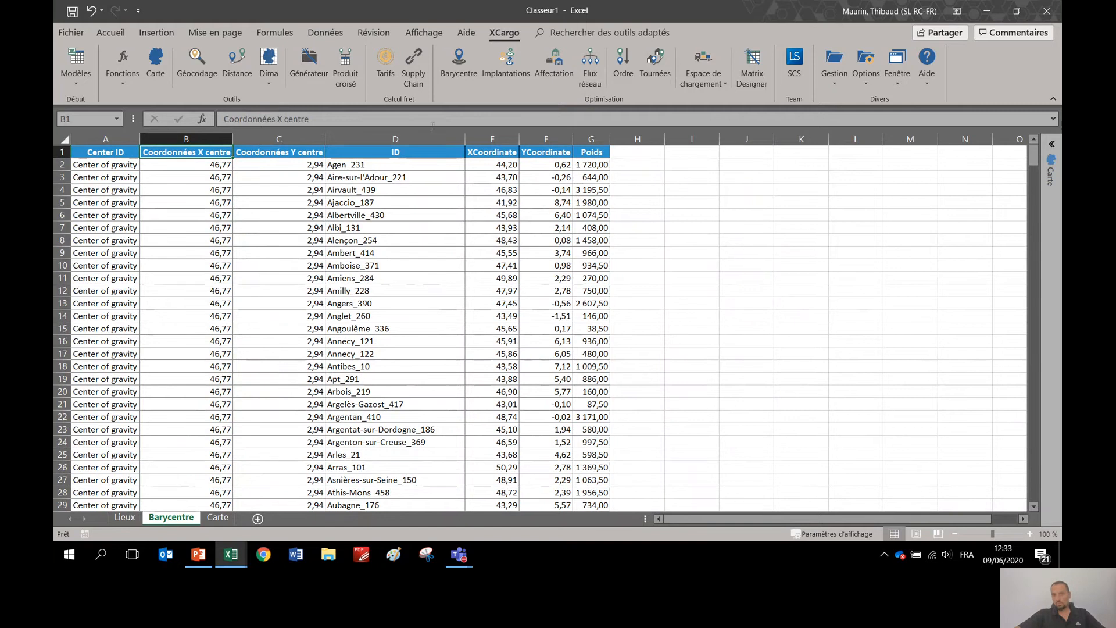
click(457, 67)
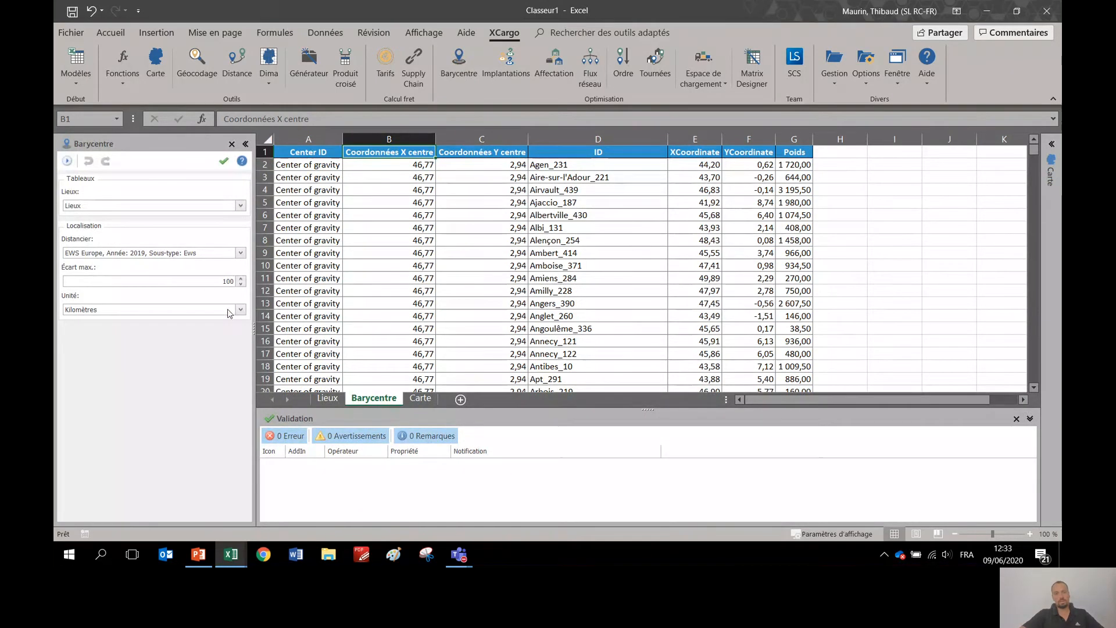
Step: Switch to the SDL_XCargo_Barycentre slideshow in PowerPoint and advance to the Contact slide
click(198, 554)
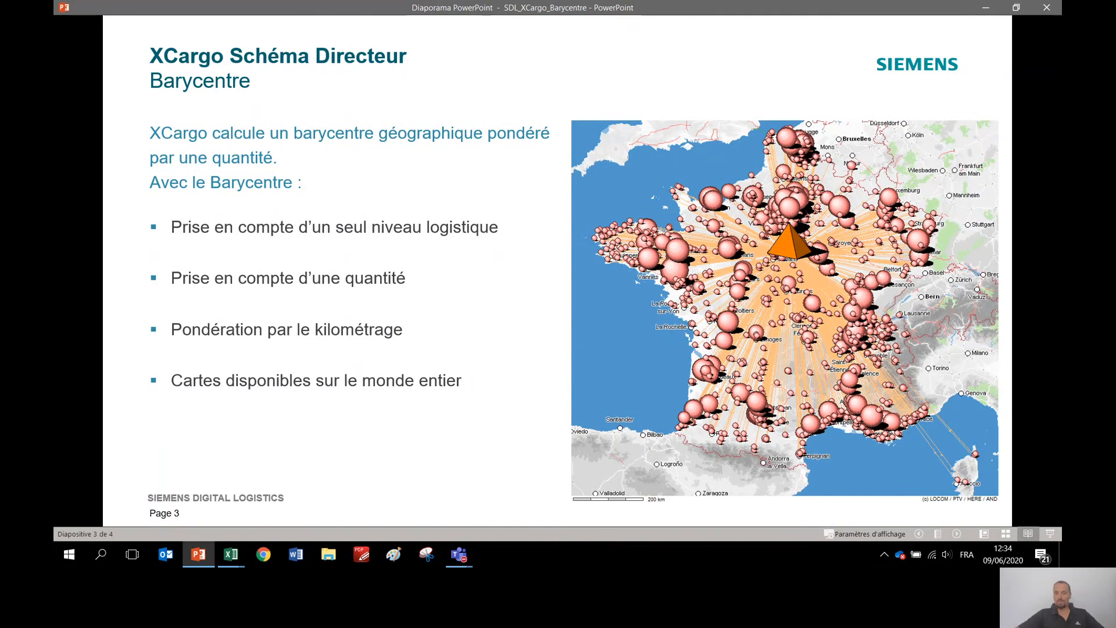
key(Right)
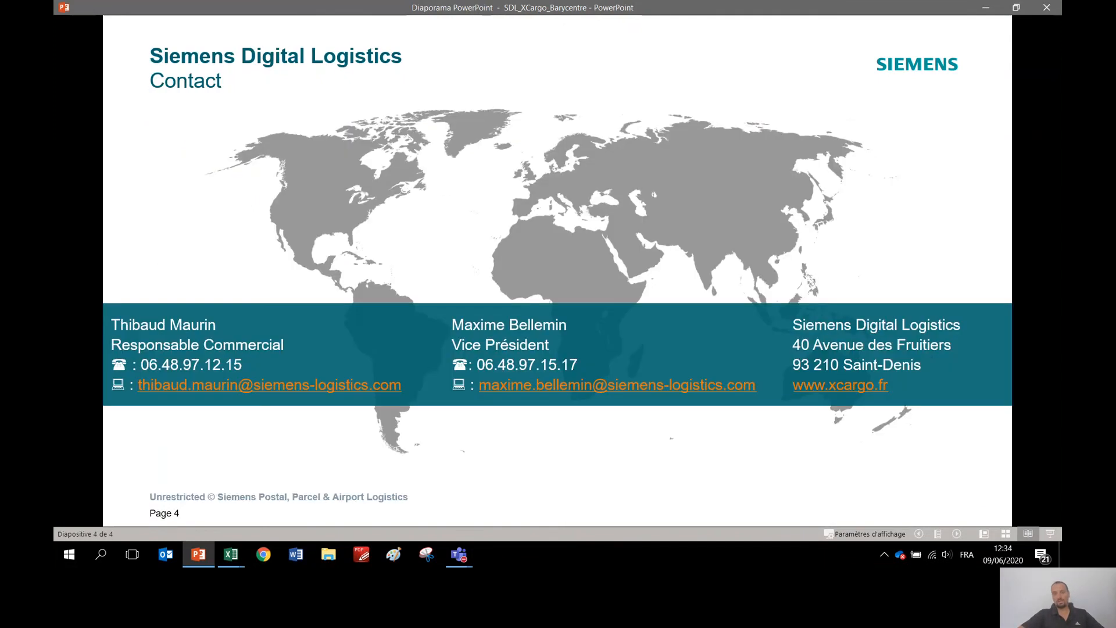